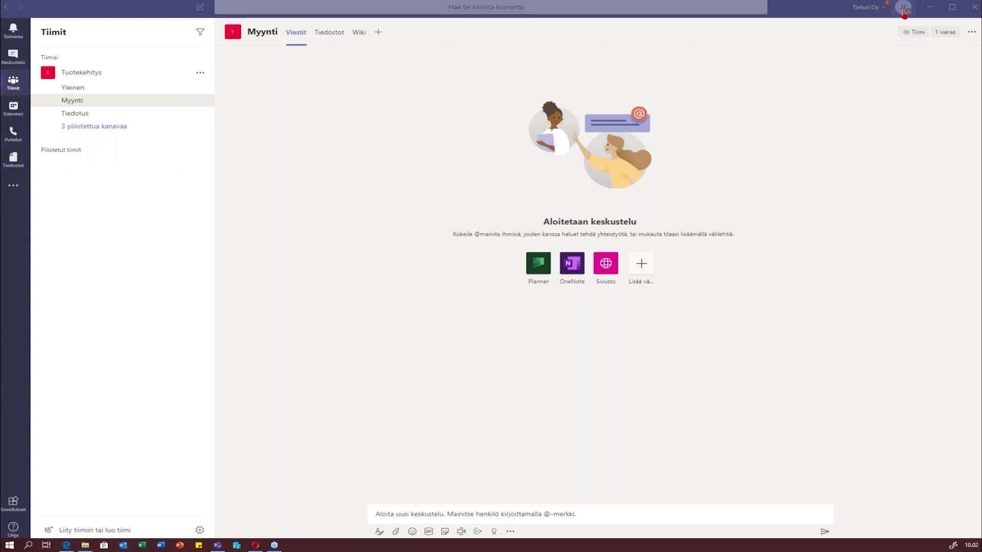
- Set the account's availability status to Älä häiritse (Do not disturb)
{"action": "left_click", "coordinate": [903, 8]}
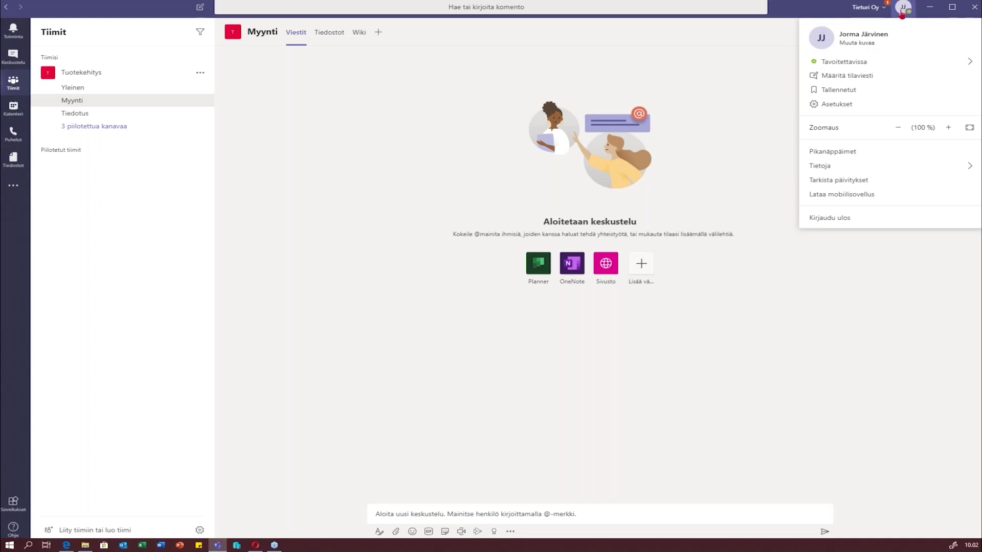
{"action": "mouse_move", "coordinate": [851, 66]}
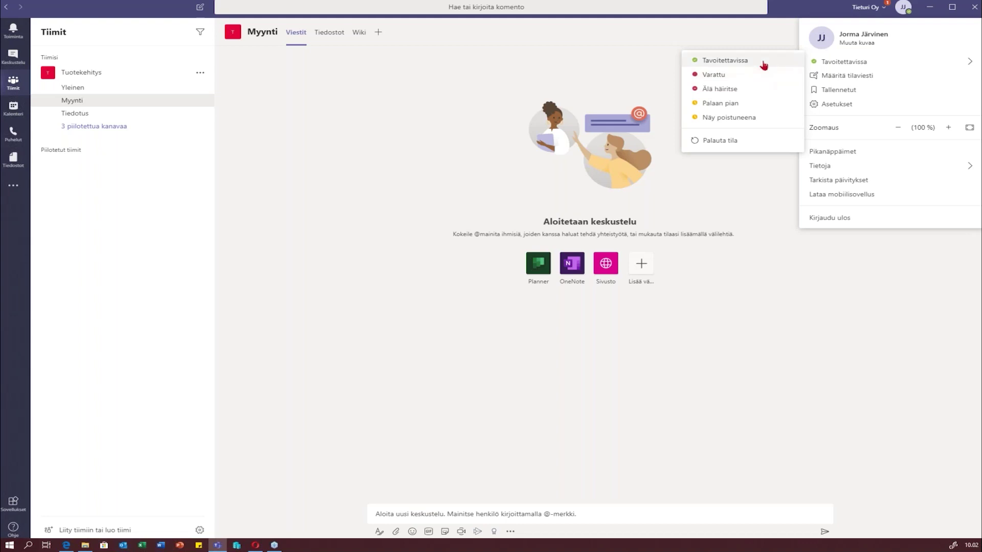
{"action": "left_click", "coordinate": [755, 93]}
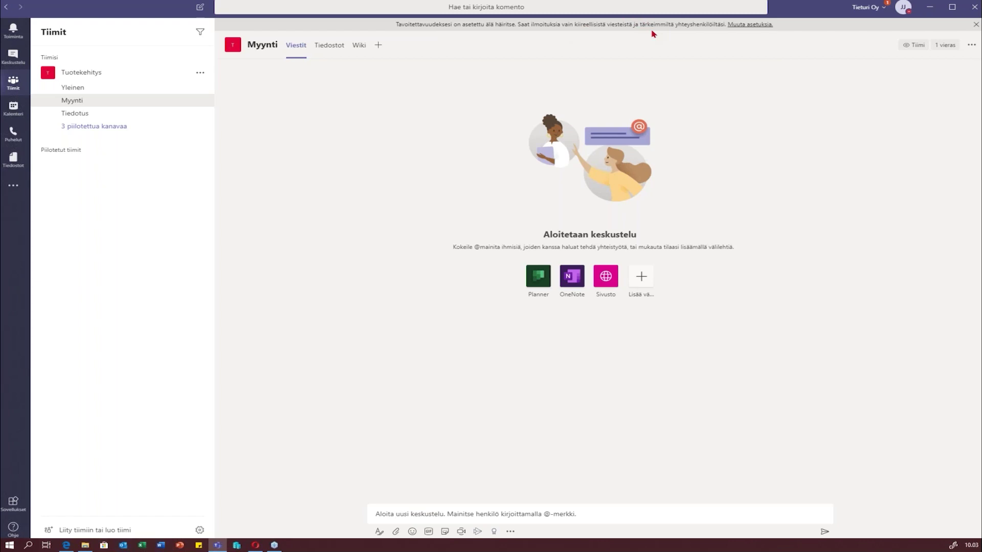
- Open the status message editor, review the options for when the message is cleared, and return without setting a message
{"action": "left_click", "coordinate": [904, 10]}
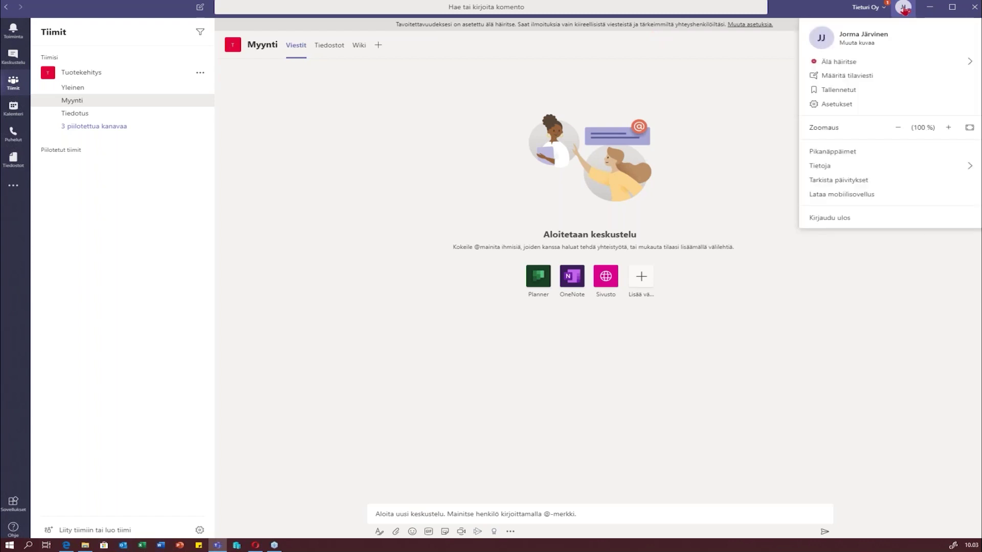
{"action": "mouse_move", "coordinate": [812, 71]}
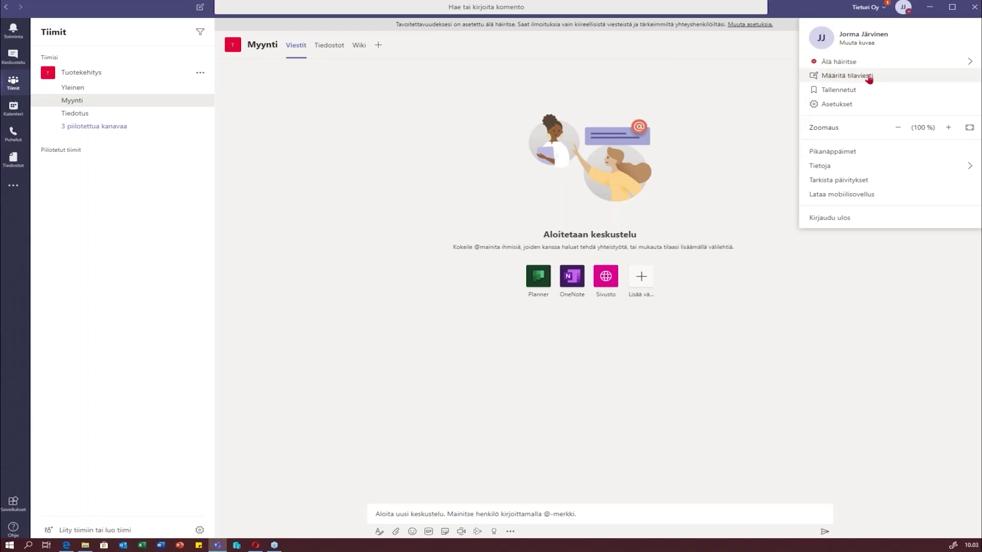
{"action": "left_click", "coordinate": [869, 80]}
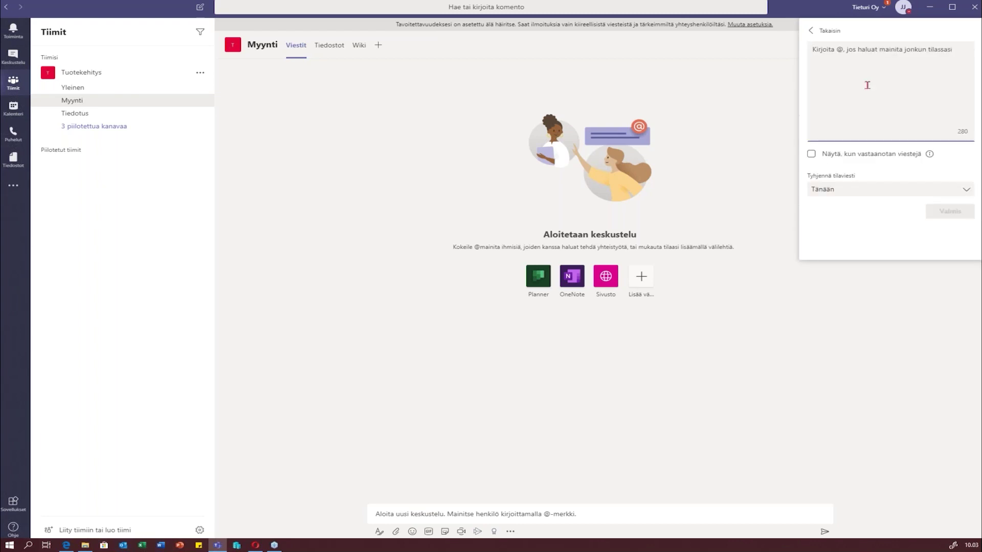
{"action": "left_click", "coordinate": [838, 190]}
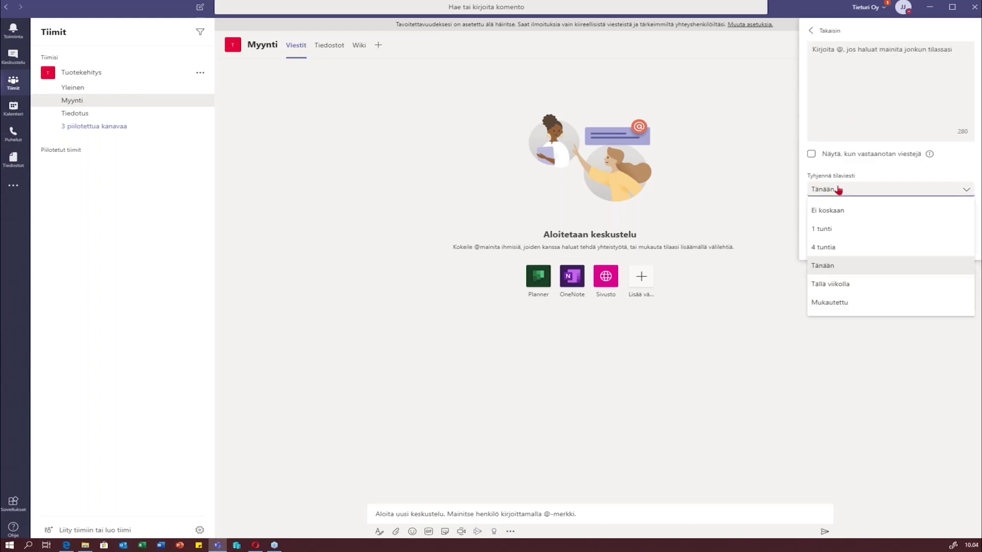
{"action": "left_click", "coordinate": [829, 31]}
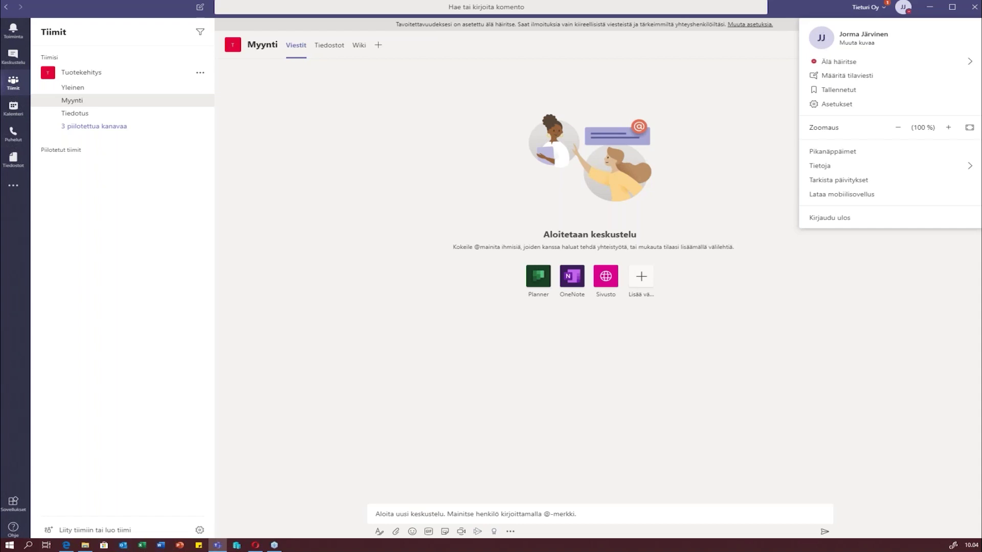
- Open the general settings and look through the available application languages without changing the language
{"action": "left_click", "coordinate": [828, 104]}
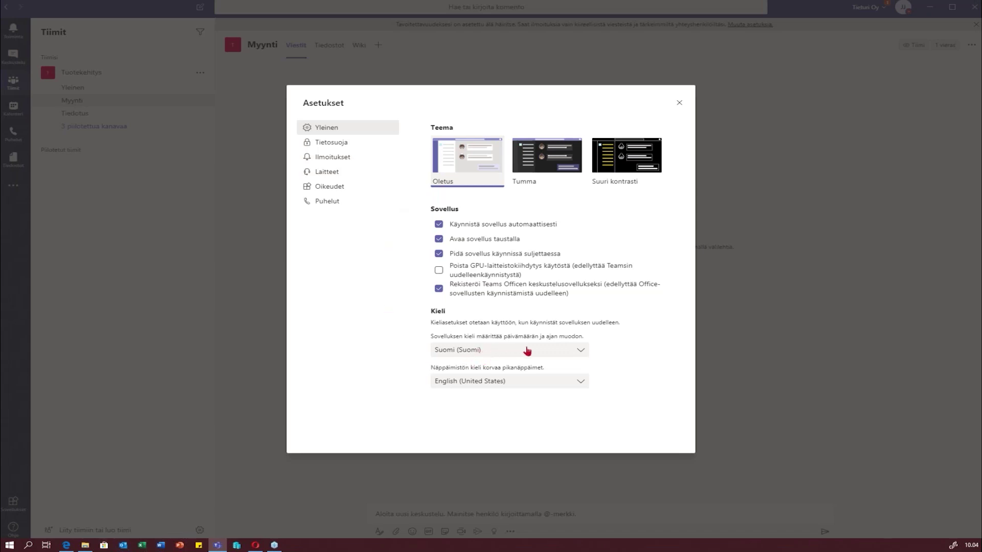
{"action": "left_click", "coordinate": [579, 352]}
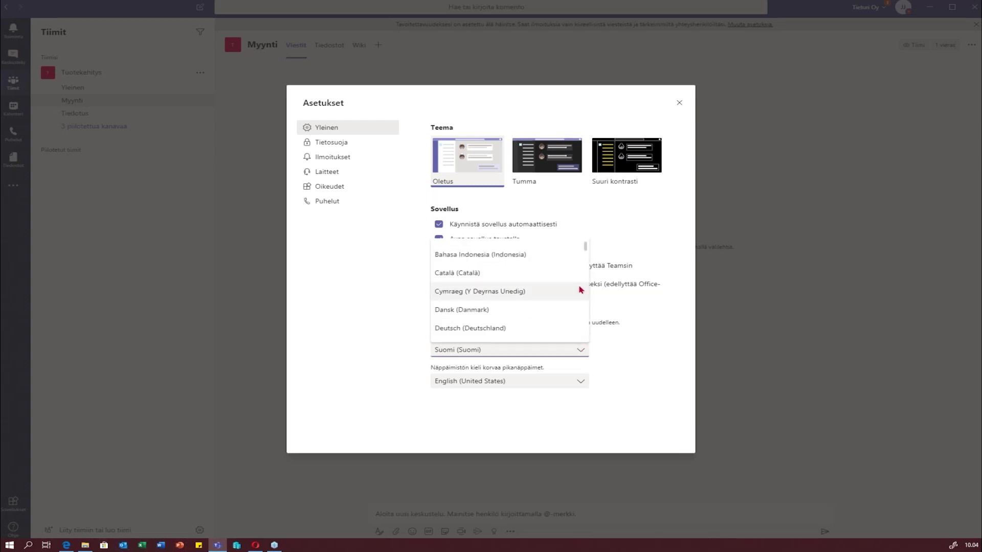
{"action": "scroll", "coordinate": [577, 289], "scroll_direction": "down", "scroll_amount": 1}
{"action": "scroll", "coordinate": [576, 290], "scroll_direction": "down", "scroll_amount": 3}
{"action": "scroll", "coordinate": [576, 290], "scroll_direction": "up", "scroll_amount": 1}
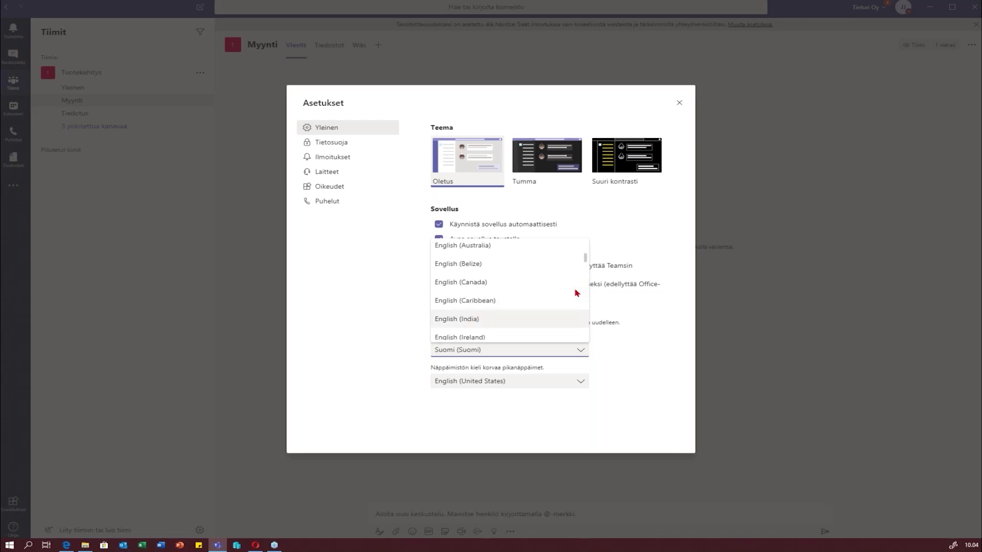
{"action": "left_click", "coordinate": [396, 330]}
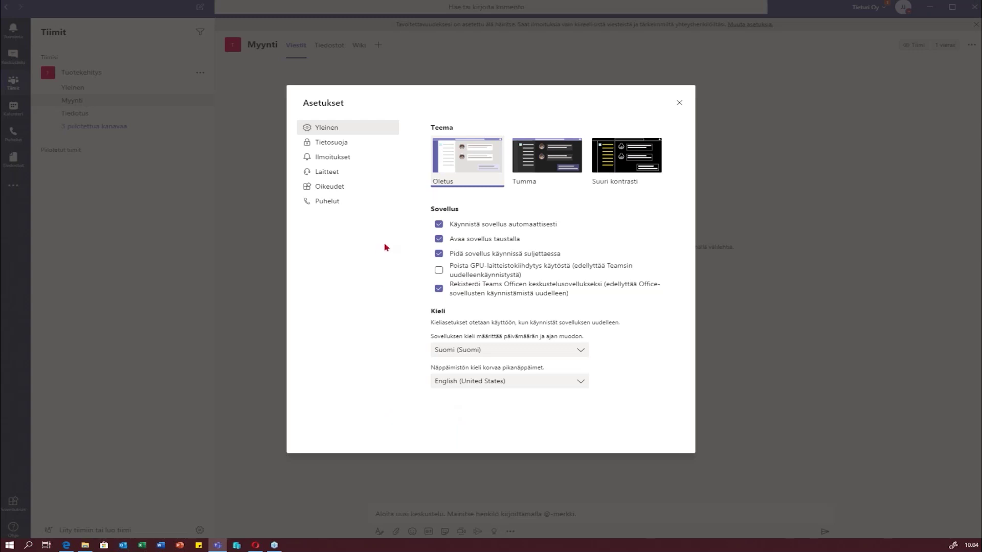
- Add a colleague to the priority access list in the privacy settings so their notifications come through during Älä häiritse, and close the settings
{"action": "left_click", "coordinate": [343, 148]}
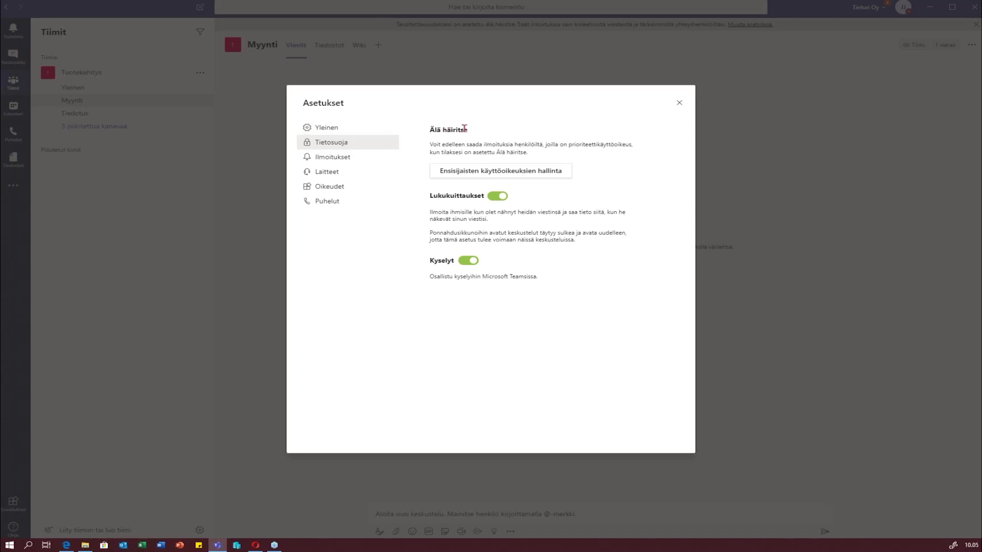
{"action": "left_click", "coordinate": [522, 174]}
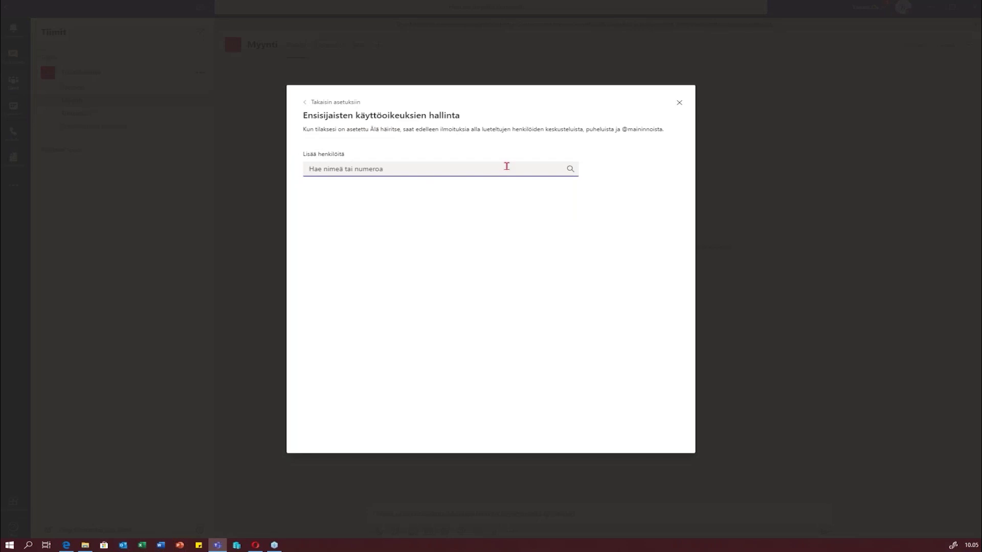
{"action": "type", "text": "anna"}
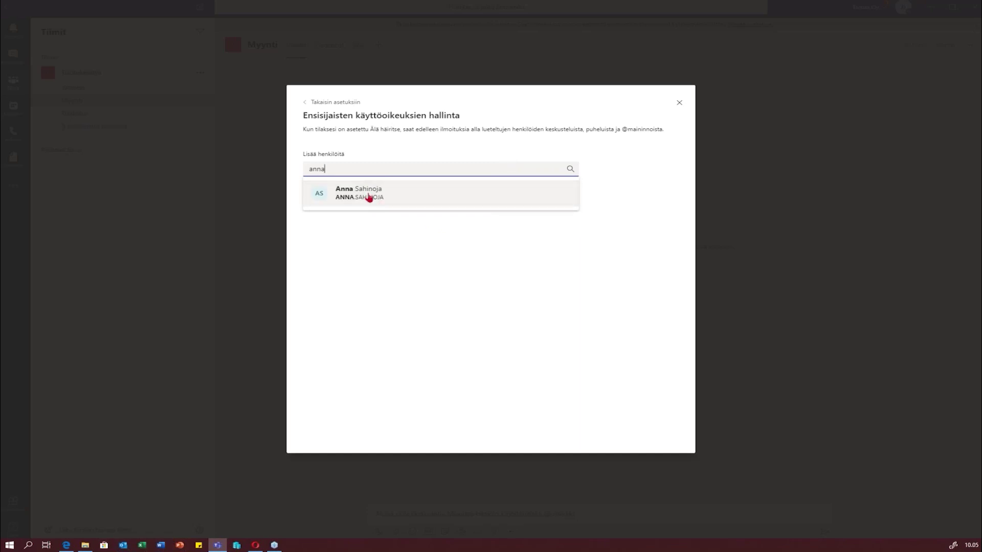
{"action": "left_click", "coordinate": [369, 197]}
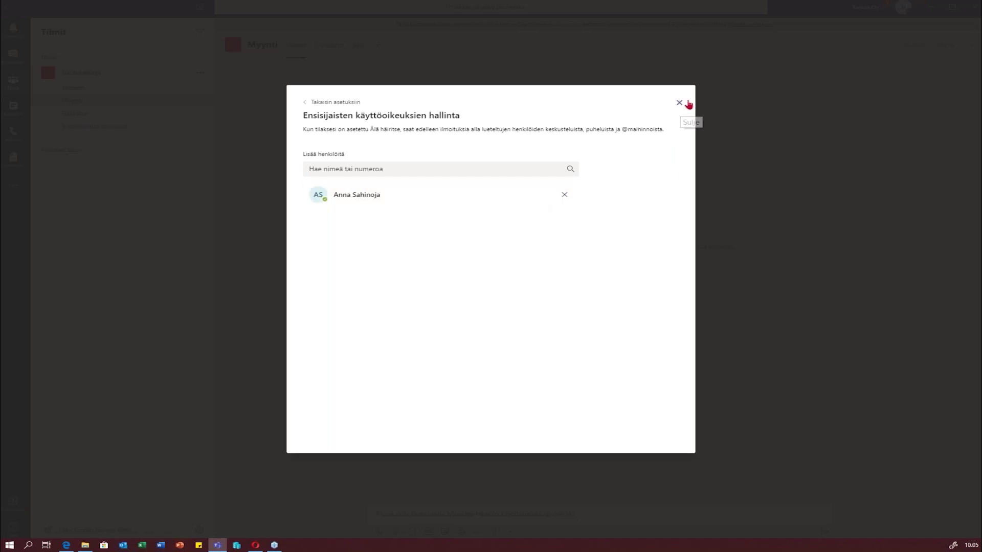
{"action": "left_click", "coordinate": [679, 104]}
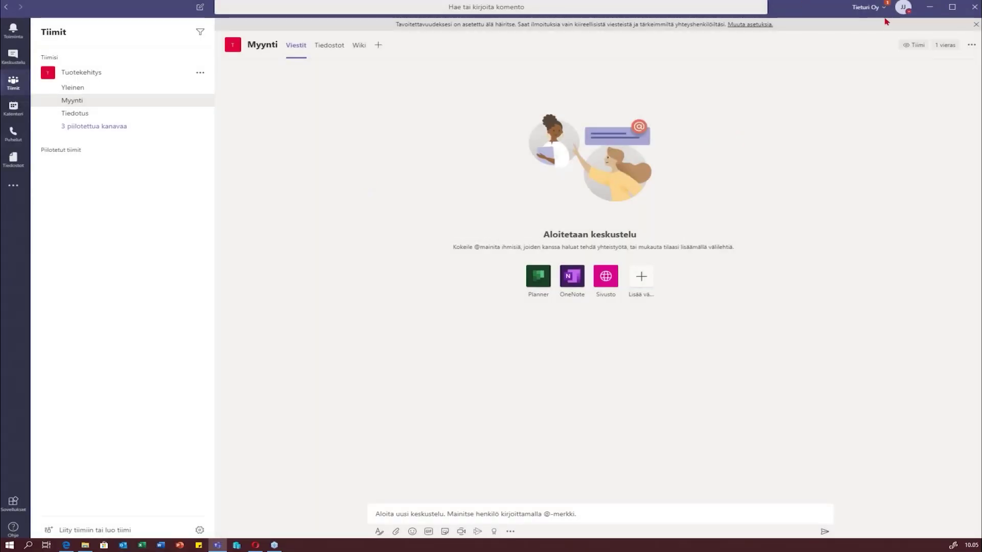
- Add a colleague to the tracked people under the notification settings' status notifications (Tila), and close the settings
{"action": "left_click", "coordinate": [901, 9]}
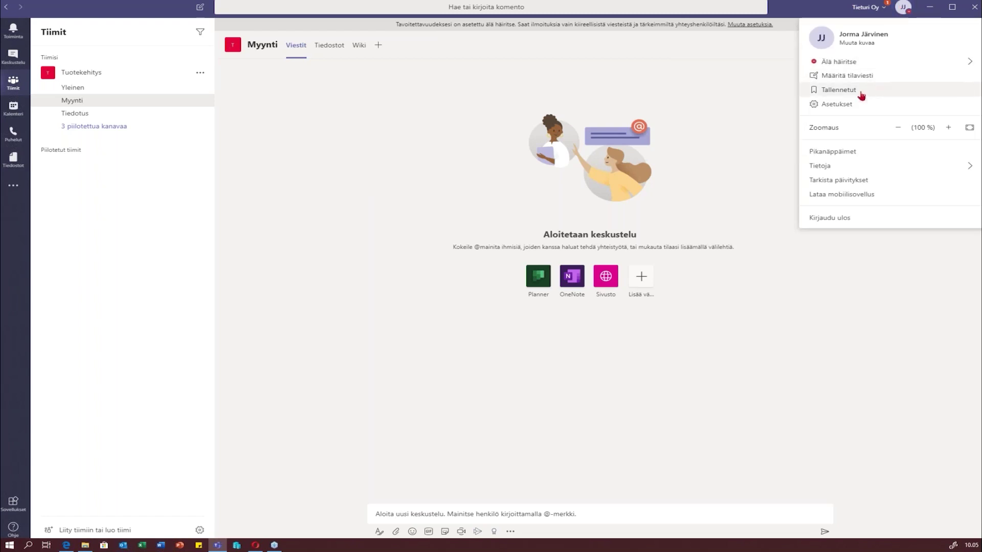
{"action": "left_click", "coordinate": [742, 133]}
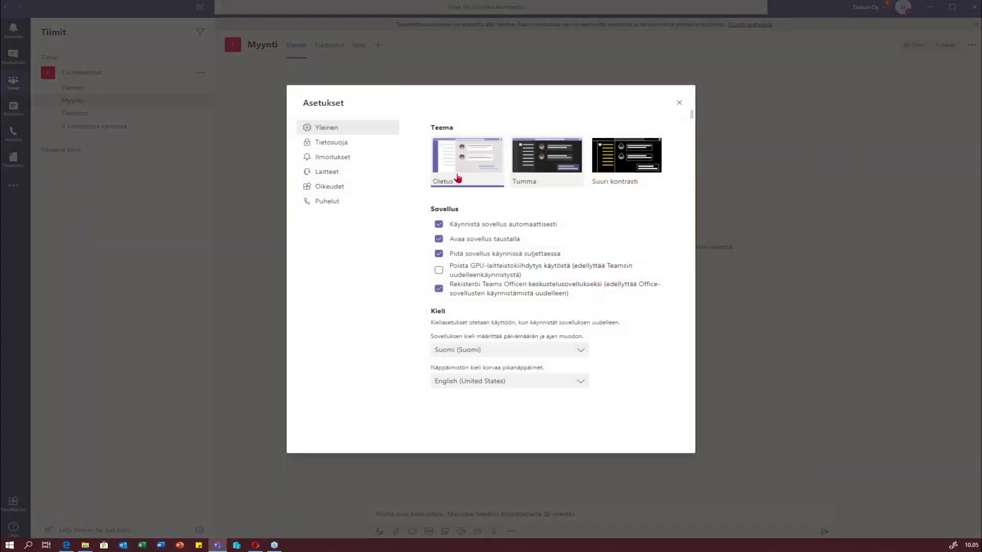
{"action": "left_click", "coordinate": [346, 162]}
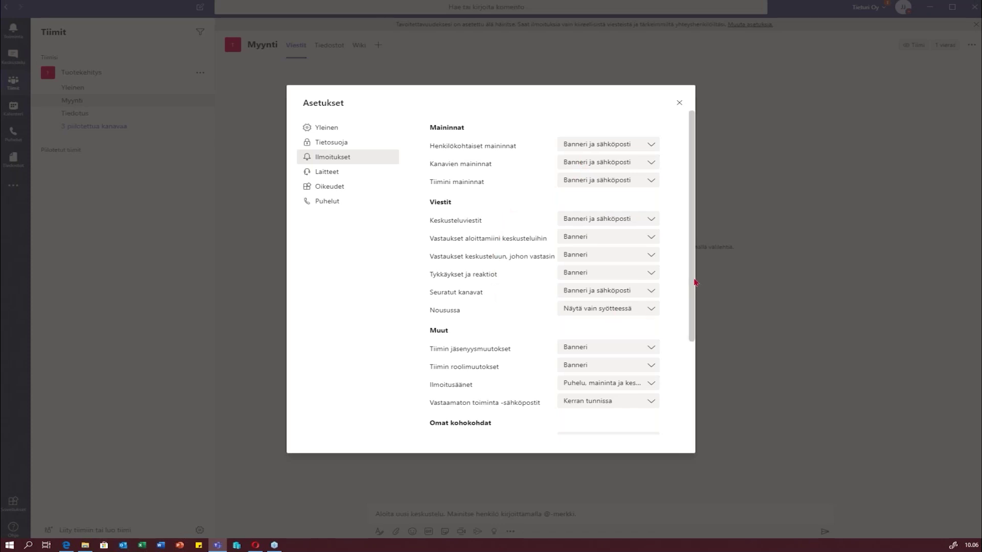
{"action": "scroll", "coordinate": [692, 287], "scroll_direction": "down", "scroll_amount": 3}
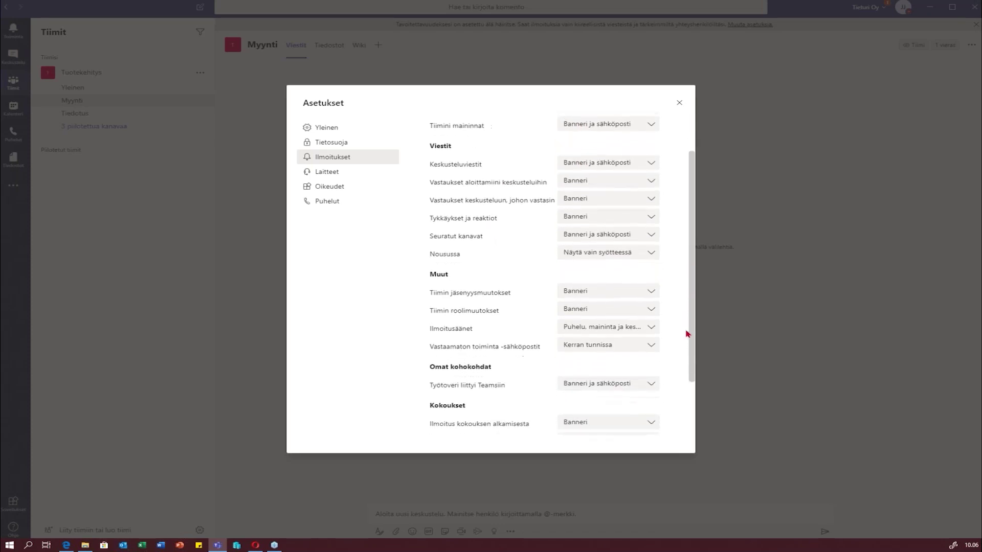
{"action": "scroll", "coordinate": [687, 334], "scroll_direction": "down", "scroll_amount": 3}
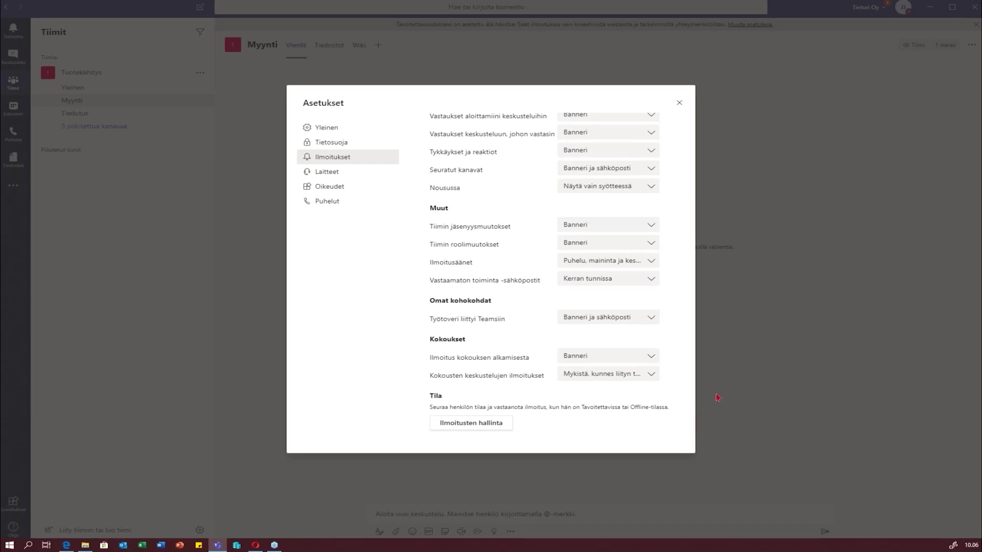
{"action": "left_click", "coordinate": [463, 427]}
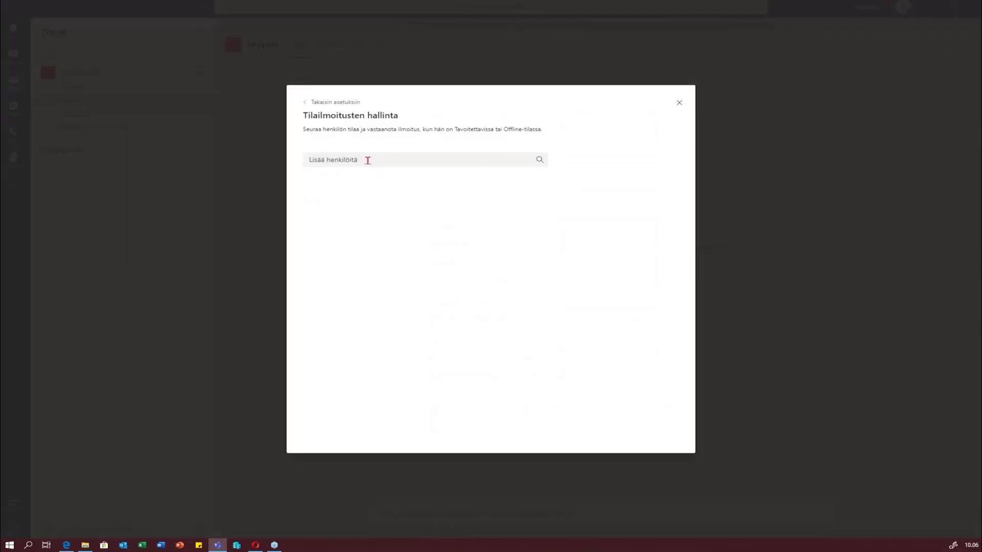
{"action": "type", "text": "anna"}
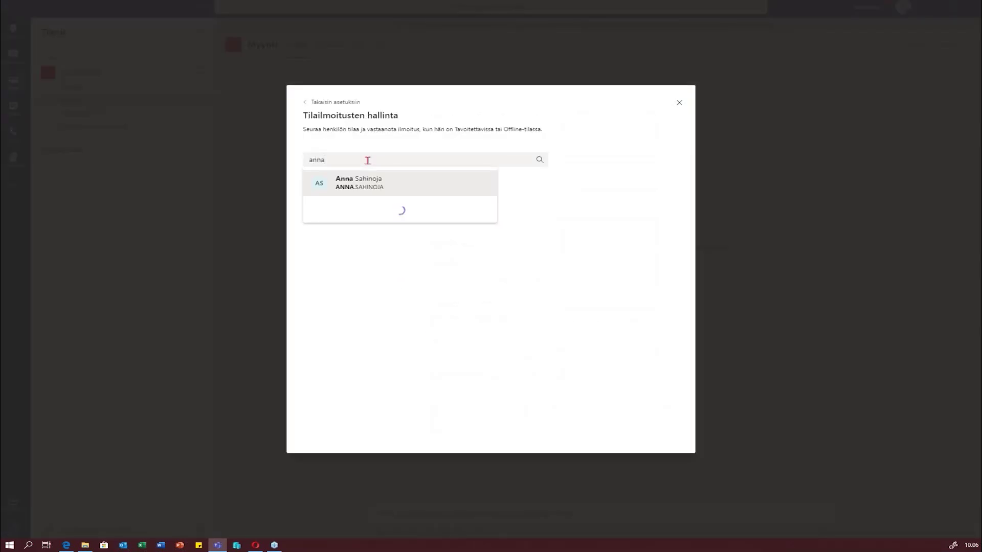
{"action": "left_click", "coordinate": [372, 186]}
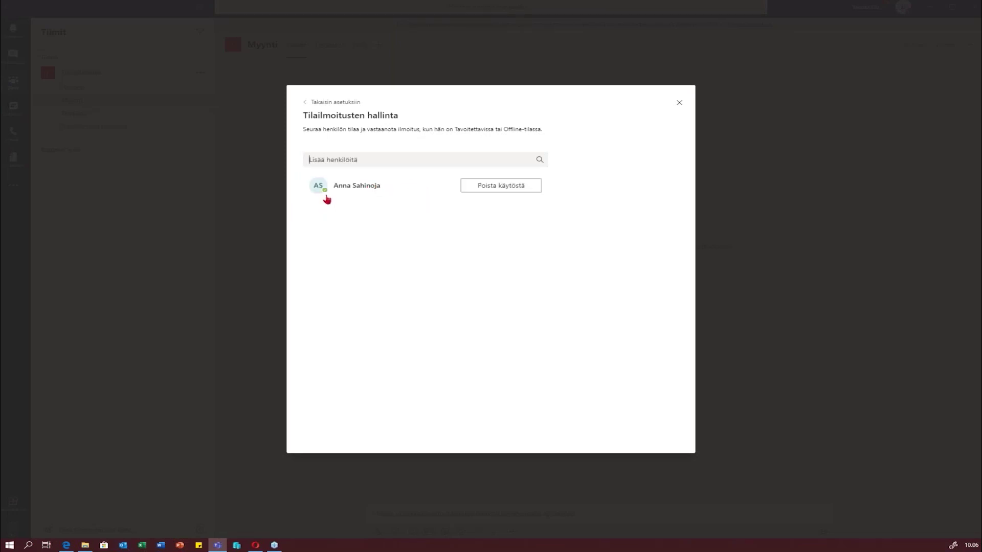
{"action": "mouse_move", "coordinate": [328, 198]}
{"action": "left_click", "coordinate": [680, 105]}
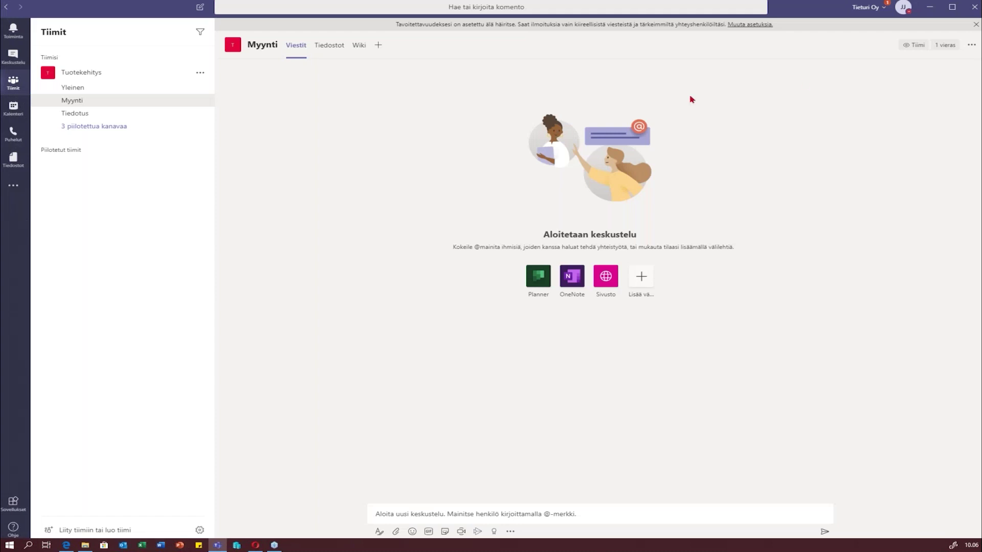
- Reopen the notification settings to review the mention, message and other notification options, and close them
{"action": "left_click", "coordinate": [903, 8]}
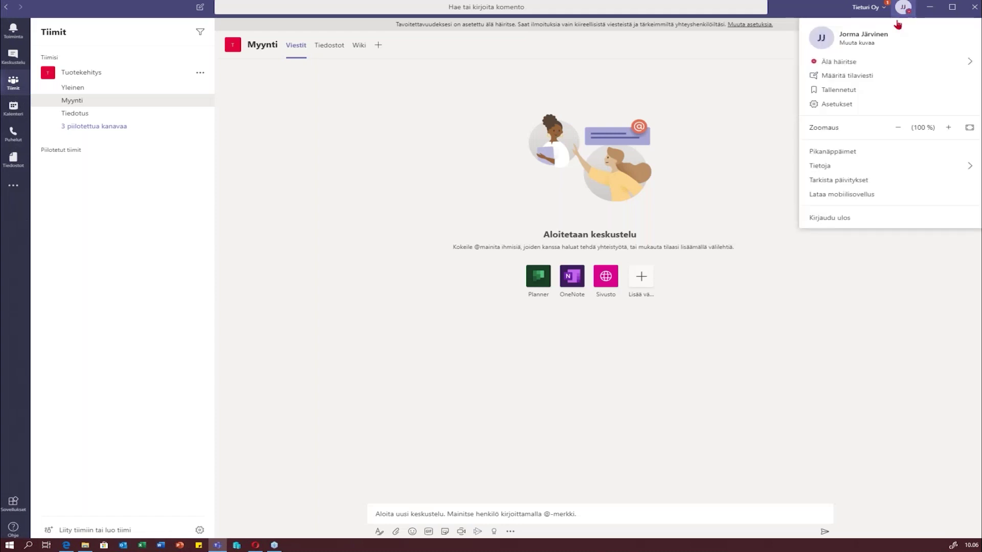
{"action": "left_click", "coordinate": [850, 106]}
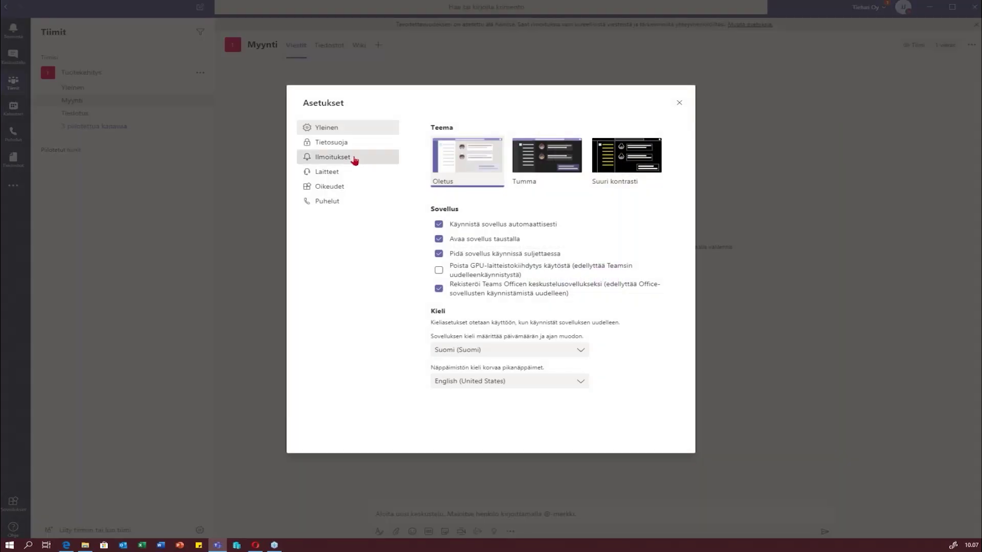
{"action": "left_click", "coordinate": [354, 160]}
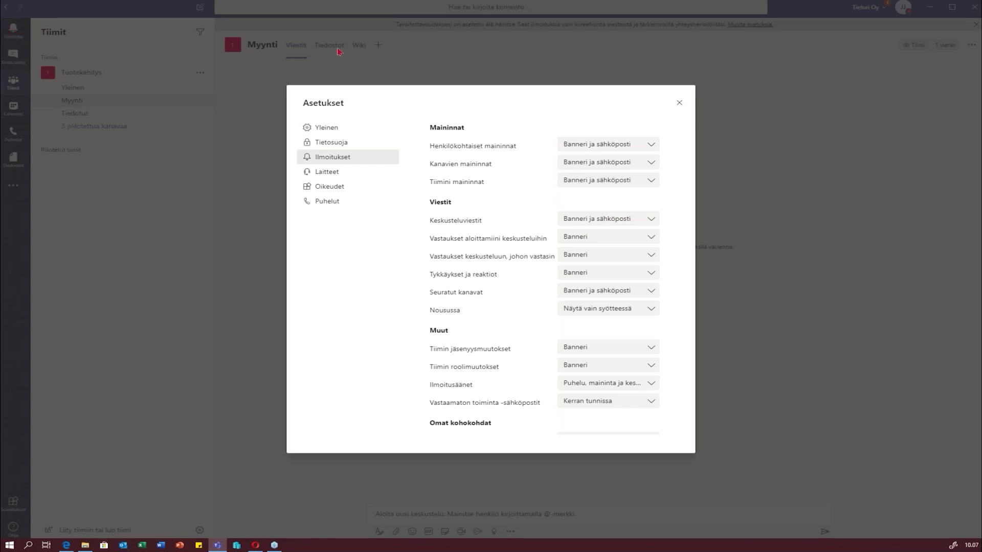
{"action": "left_click", "coordinate": [680, 104]}
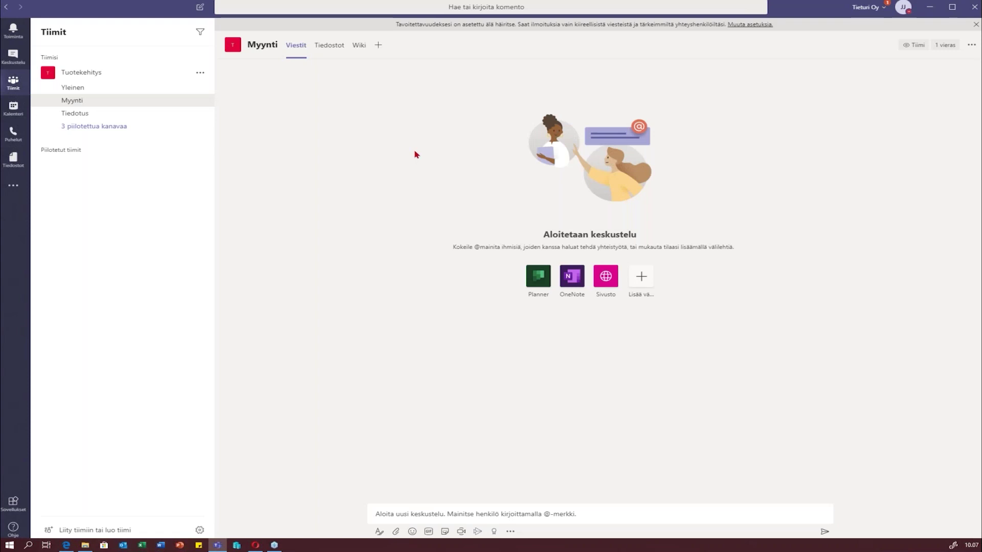
- Start creating a private (Yksityinen) team from scratch, and discard it at the team name form
{"action": "left_click", "coordinate": [103, 530]}
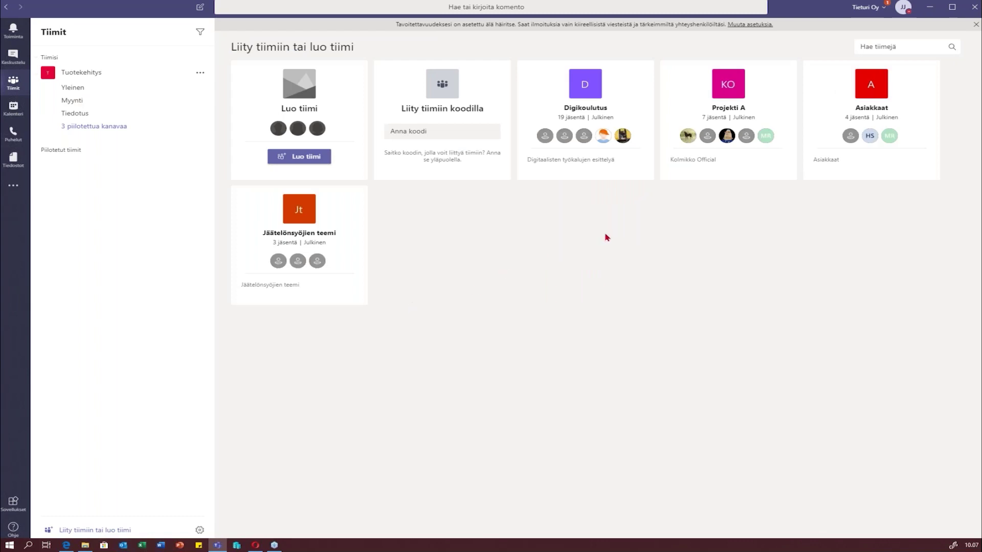
{"action": "mouse_move", "coordinate": [594, 102]}
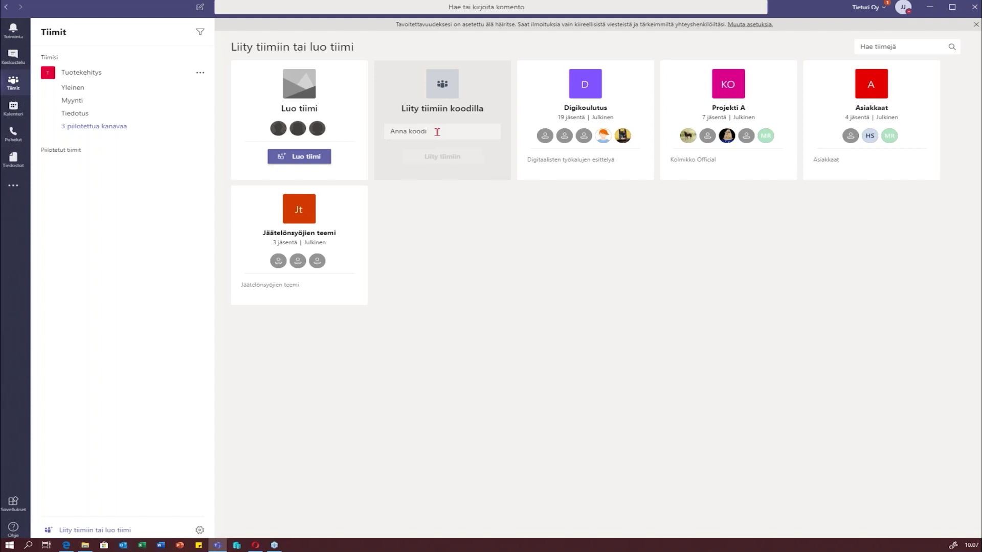
{"action": "left_click", "coordinate": [308, 159]}
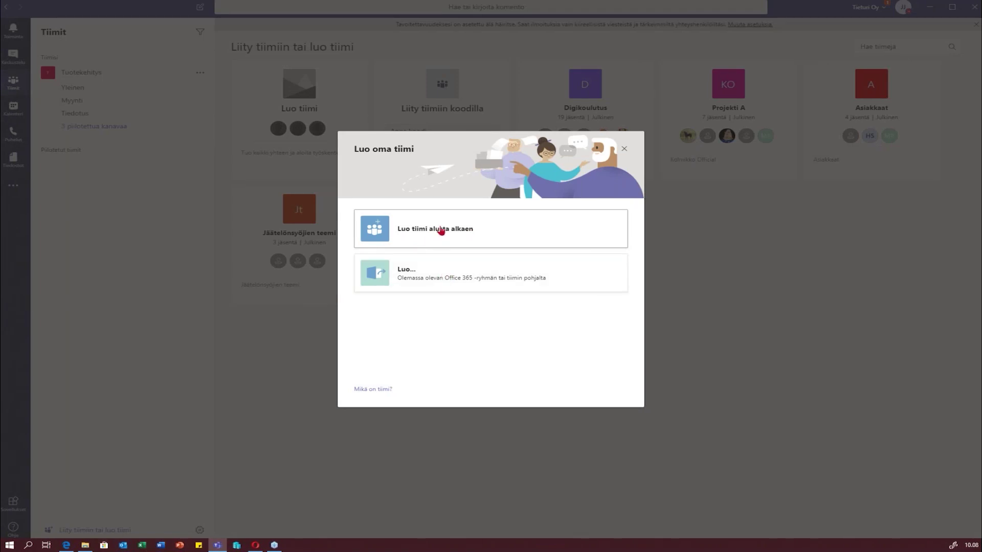
{"action": "left_click", "coordinate": [440, 231]}
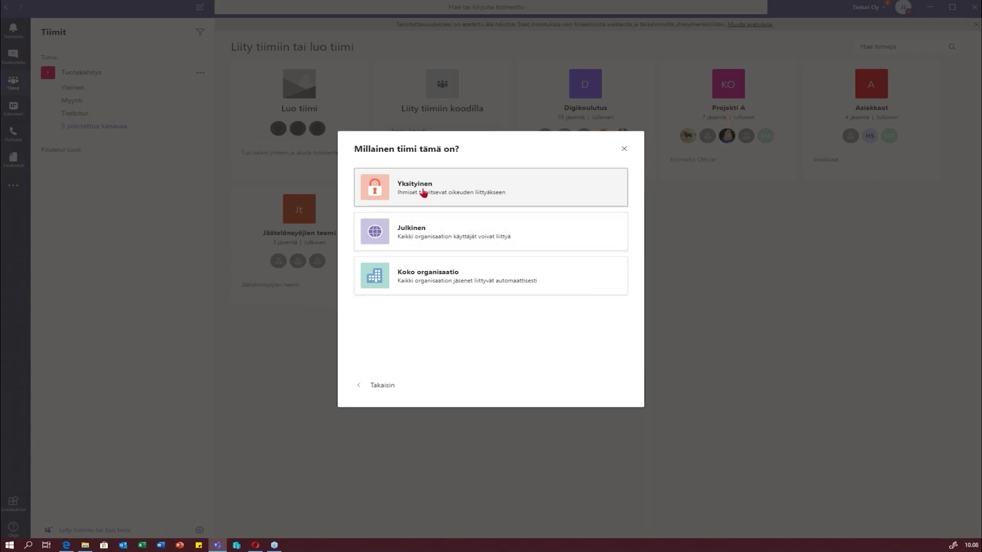
{"action": "left_click", "coordinate": [423, 193]}
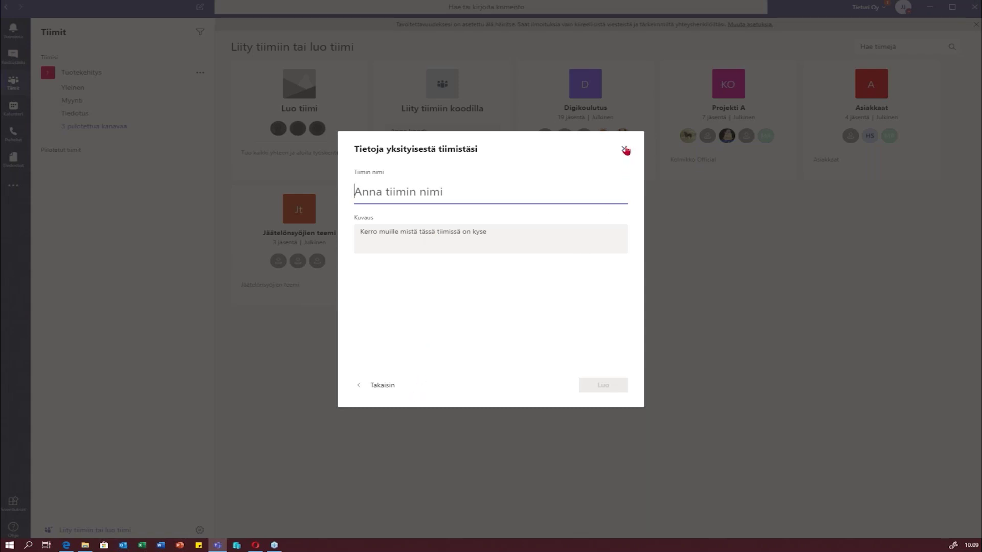
{"action": "left_click", "coordinate": [624, 149]}
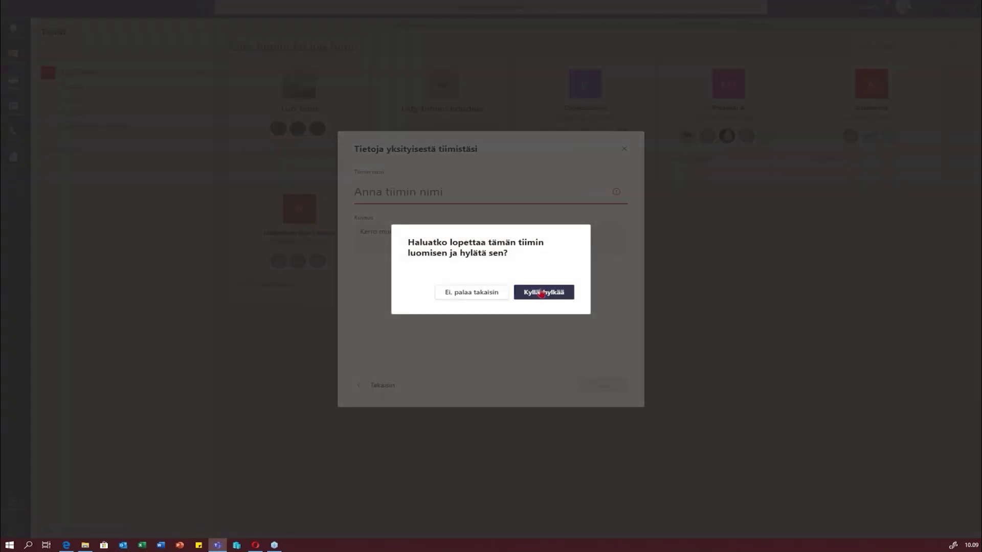
{"action": "left_click", "coordinate": [520, 294]}
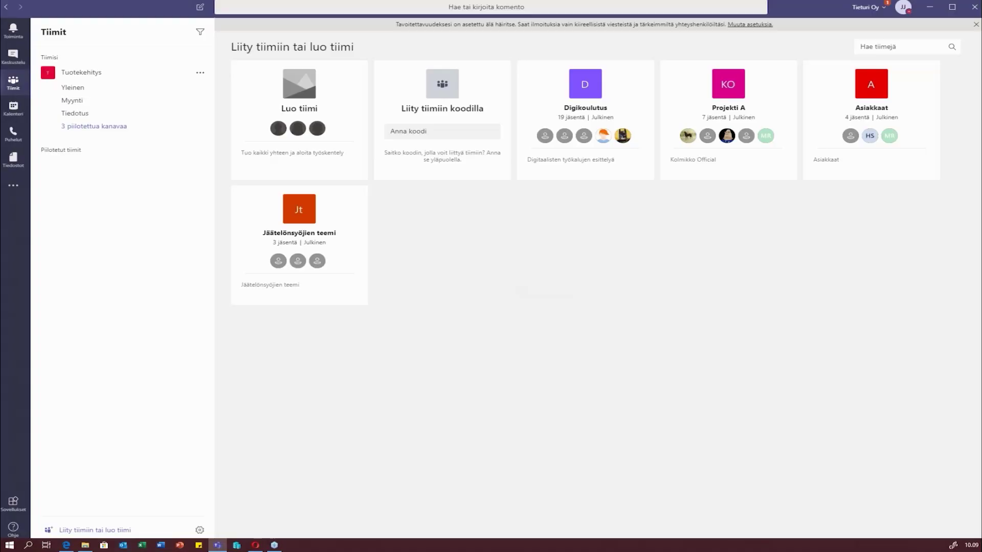
- Open the Tuotekehitys team's management, review its members and pending requests (Odottavat pyynnöt), and return to the Myynti channel
{"action": "left_click", "coordinate": [74, 101]}
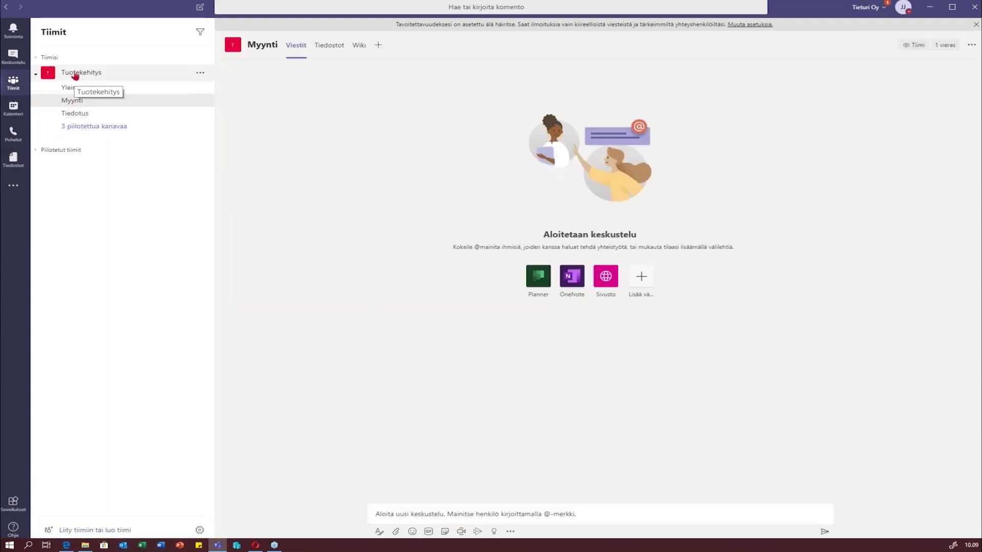
{"action": "left_click", "coordinate": [200, 75]}
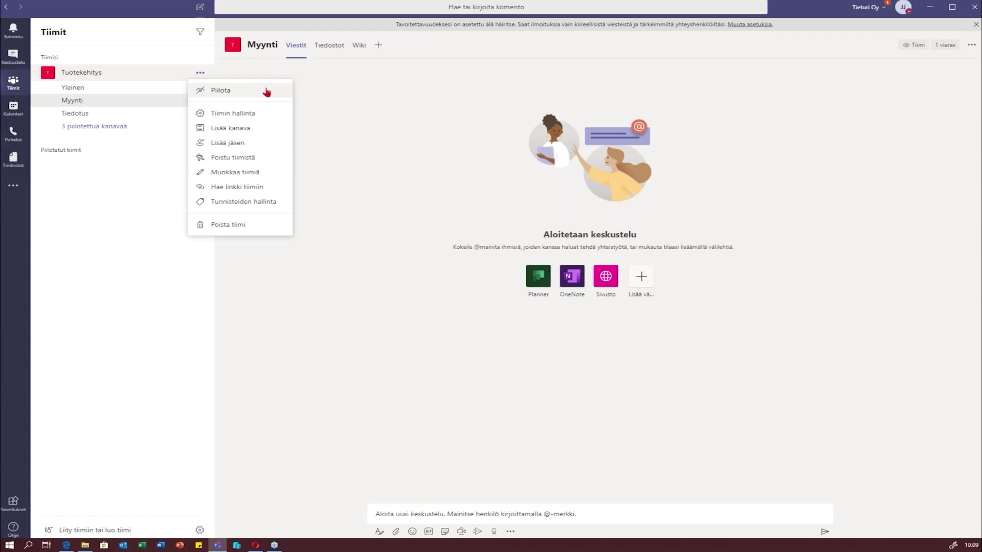
{"action": "left_click", "coordinate": [258, 119]}
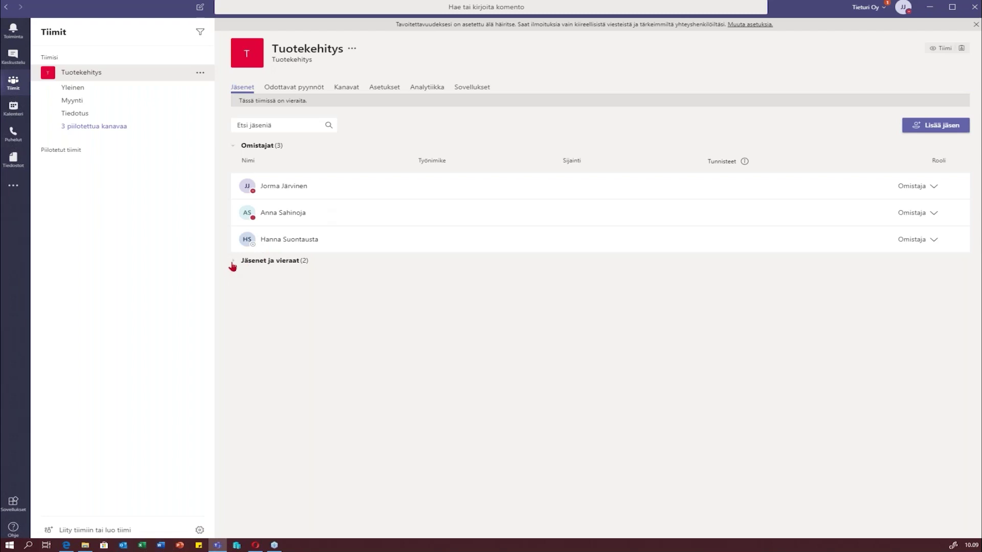
{"action": "left_click", "coordinate": [309, 92]}
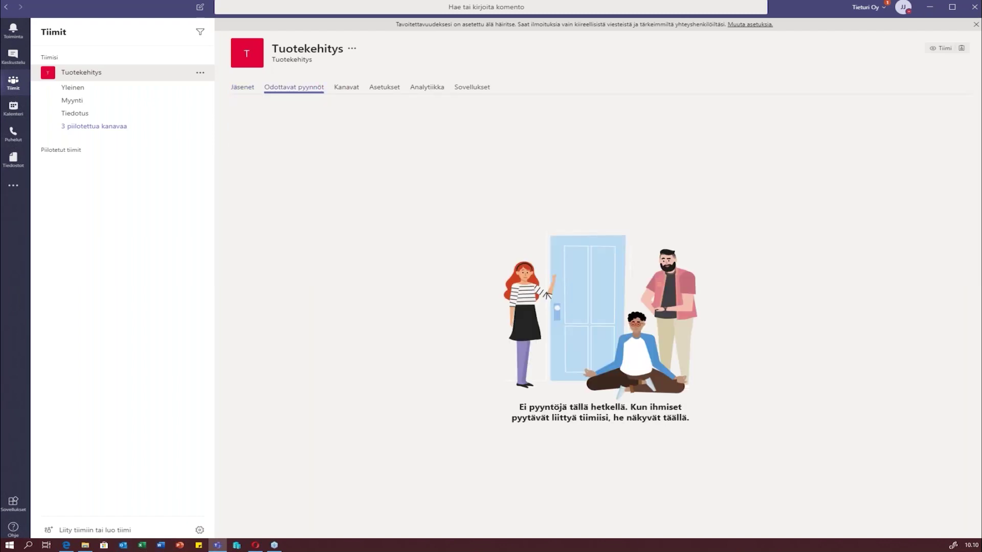
{"action": "left_click", "coordinate": [79, 106]}
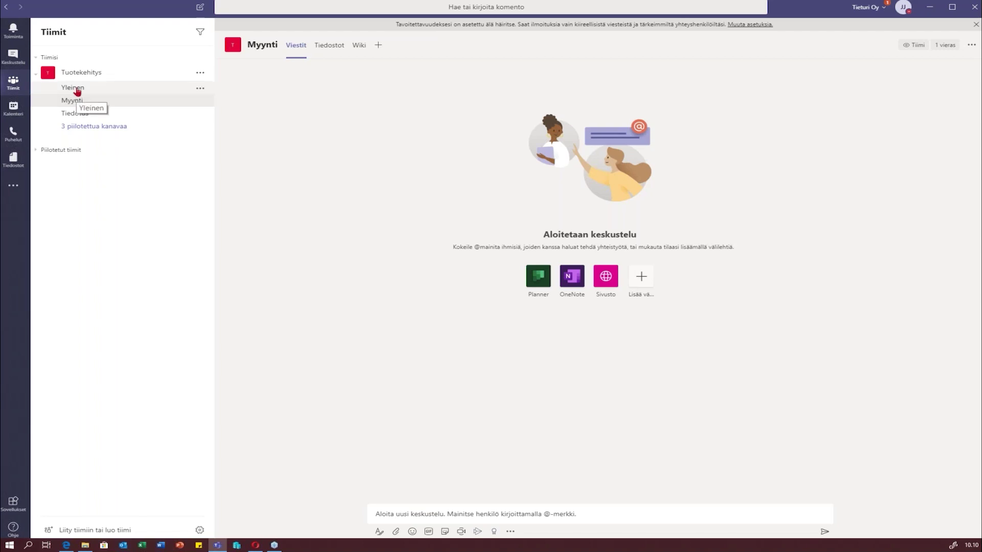
- Read through the Yleinen channel's conversation history up to the welcome section, and view the channel's files
{"action": "left_click", "coordinate": [77, 91]}
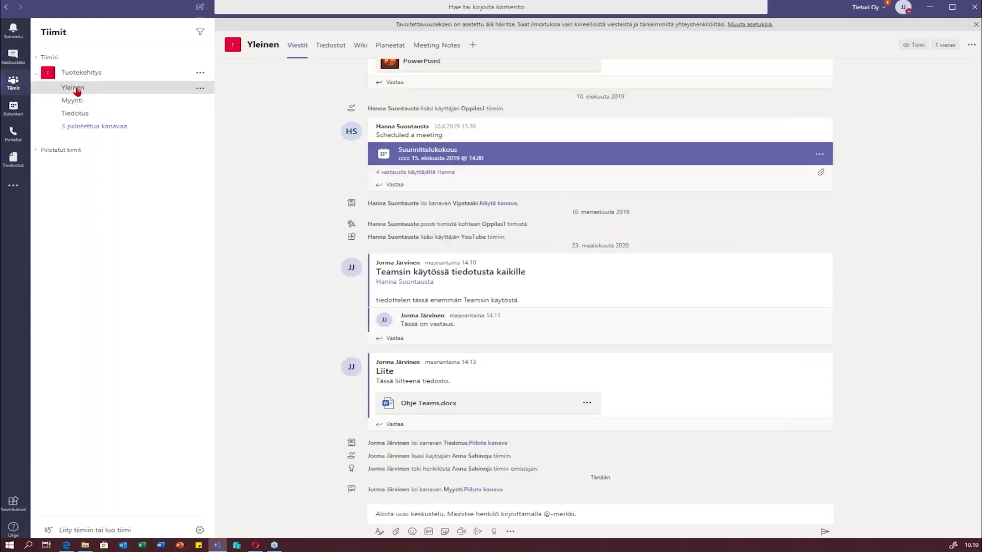
{"action": "scroll", "coordinate": [294, 141], "scroll_direction": "up", "scroll_amount": 15}
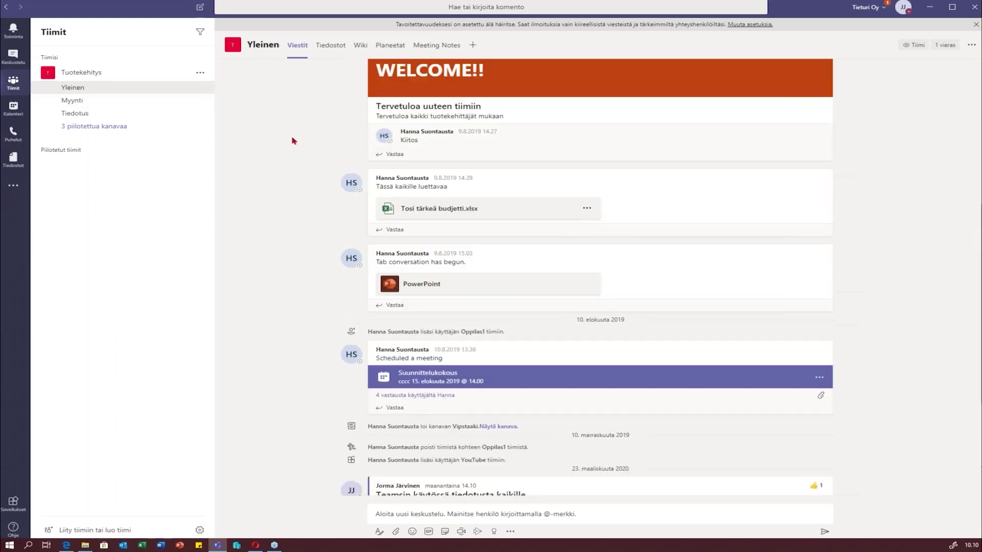
{"action": "scroll", "coordinate": [294, 141], "scroll_direction": "up", "scroll_amount": 3}
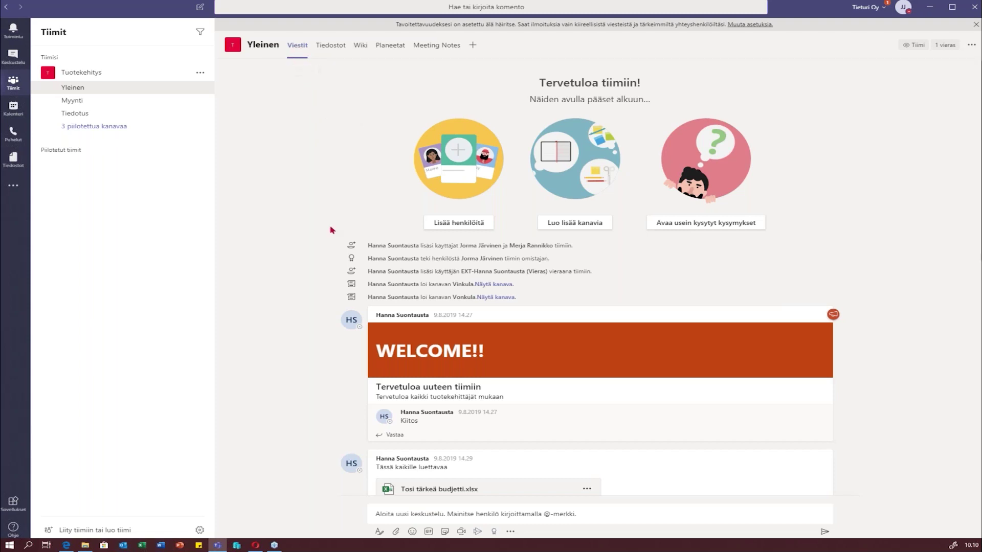
{"action": "scroll", "coordinate": [330, 230], "scroll_direction": "down", "scroll_amount": 3}
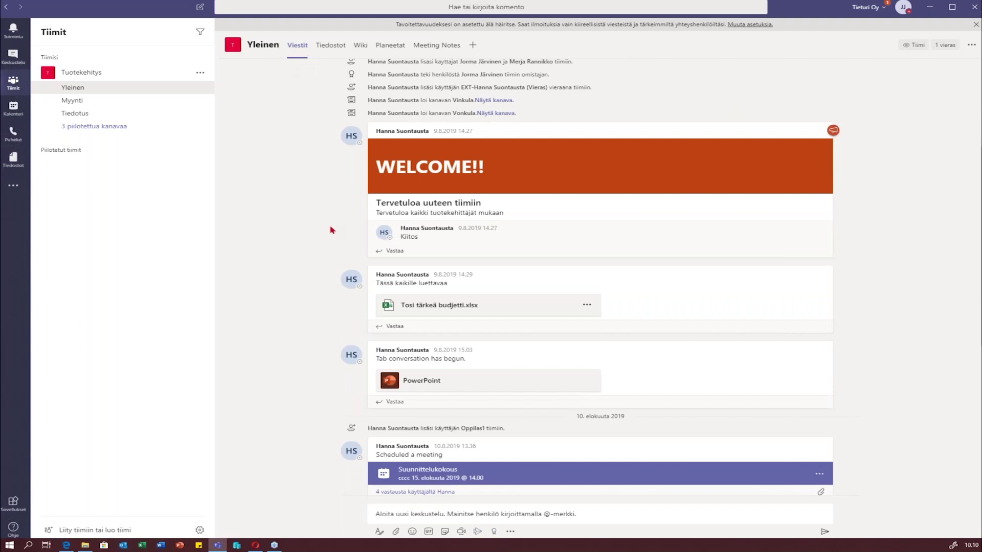
{"action": "scroll", "coordinate": [331, 230], "scroll_direction": "down", "scroll_amount": 5}
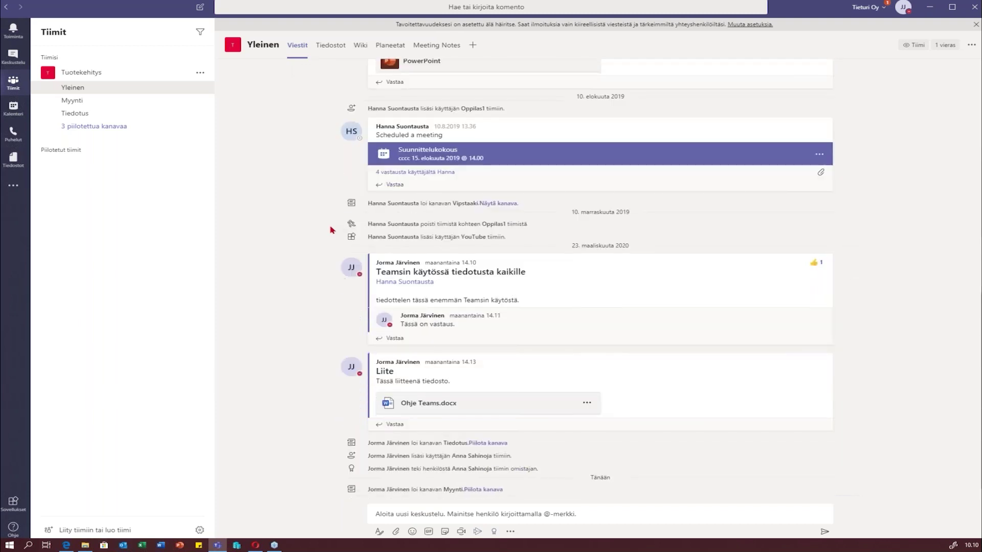
{"action": "scroll", "coordinate": [331, 230], "scroll_direction": "up", "scroll_amount": 8}
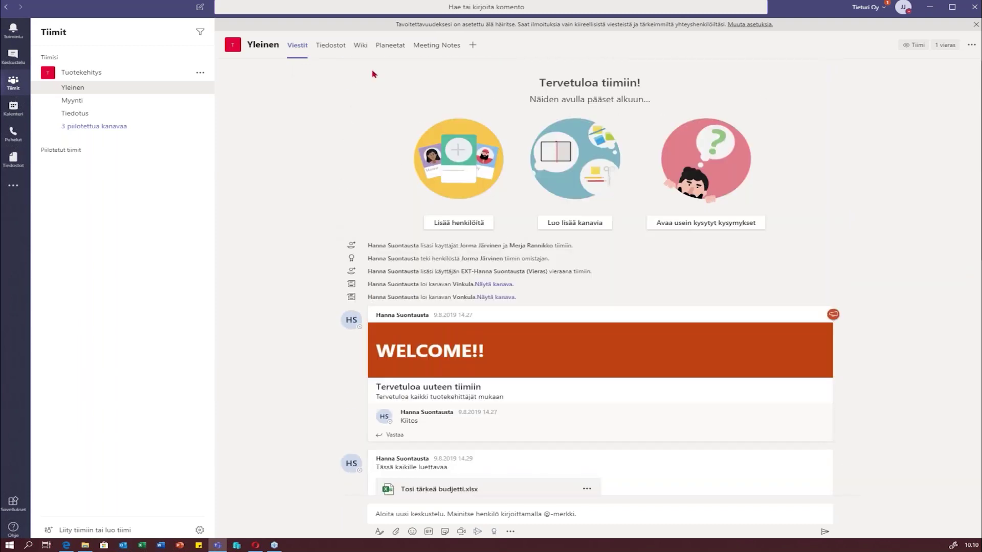
{"action": "left_click", "coordinate": [332, 51]}
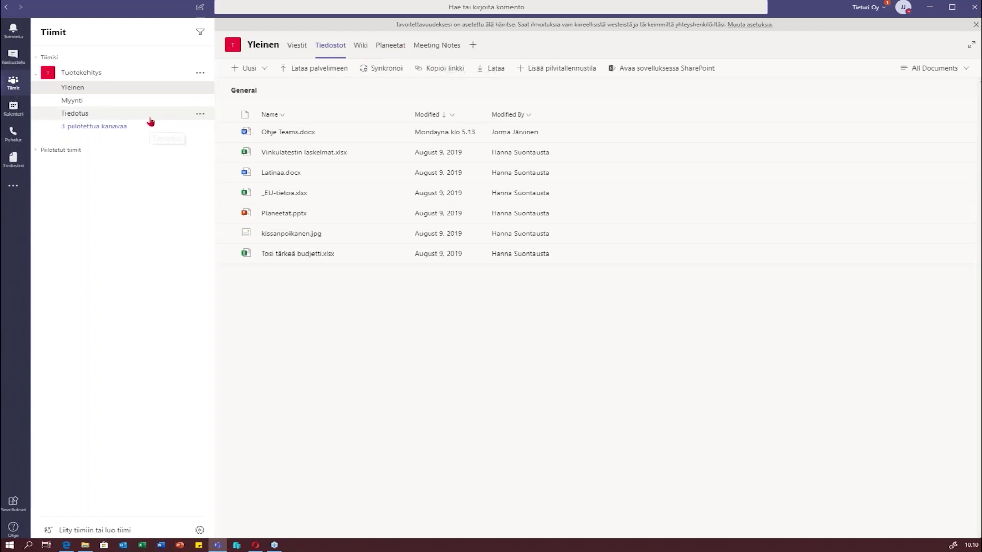
- Add a channel named Testaus to the Tuotekehitys team with Normaali privacy and no description
{"action": "left_click", "coordinate": [200, 74]}
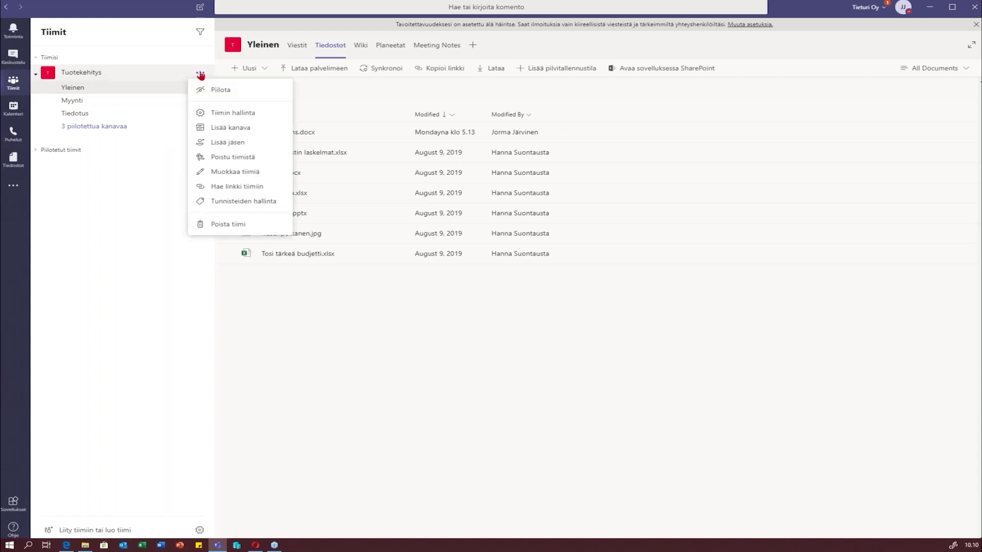
{"action": "left_click", "coordinate": [244, 130]}
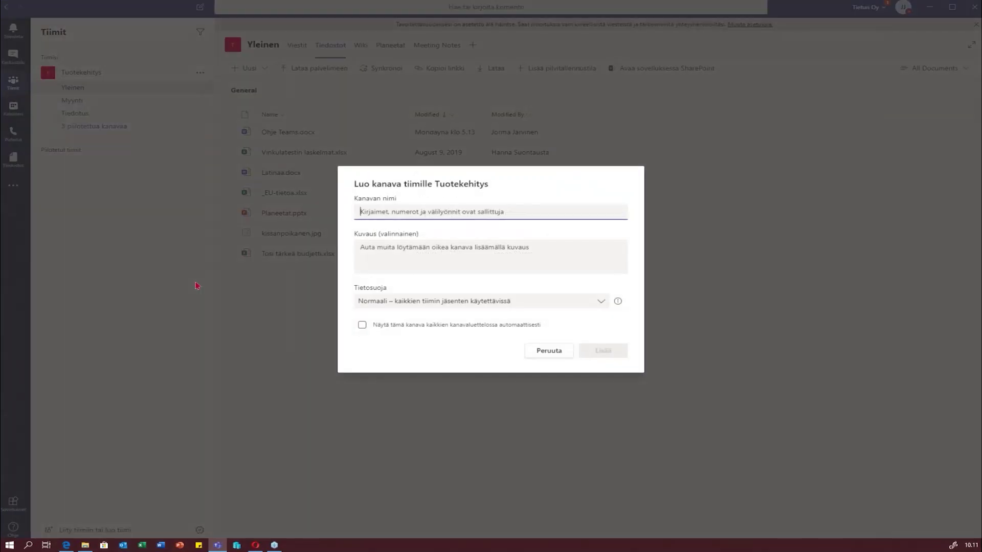
{"action": "type", "text": "Testa"}
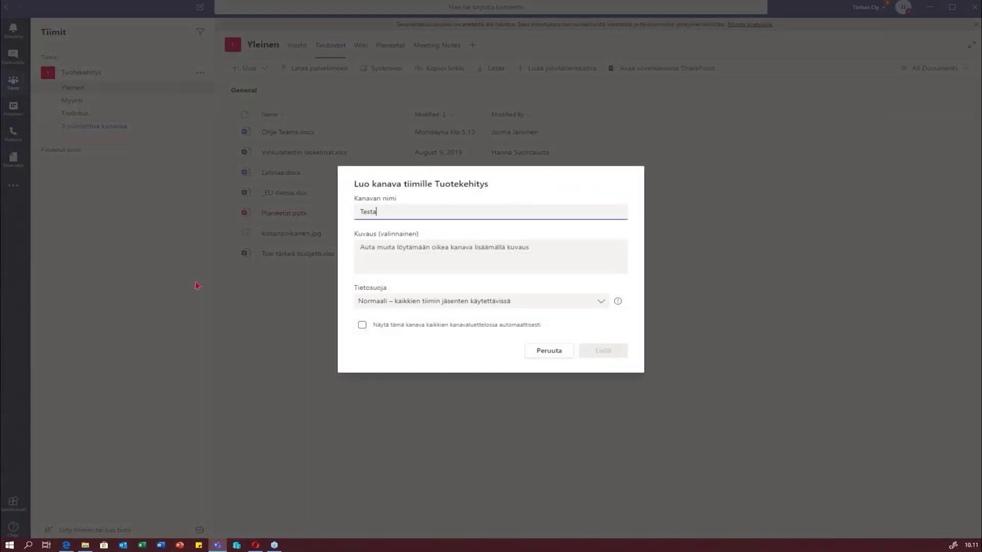
{"action": "type", "text": "us"}
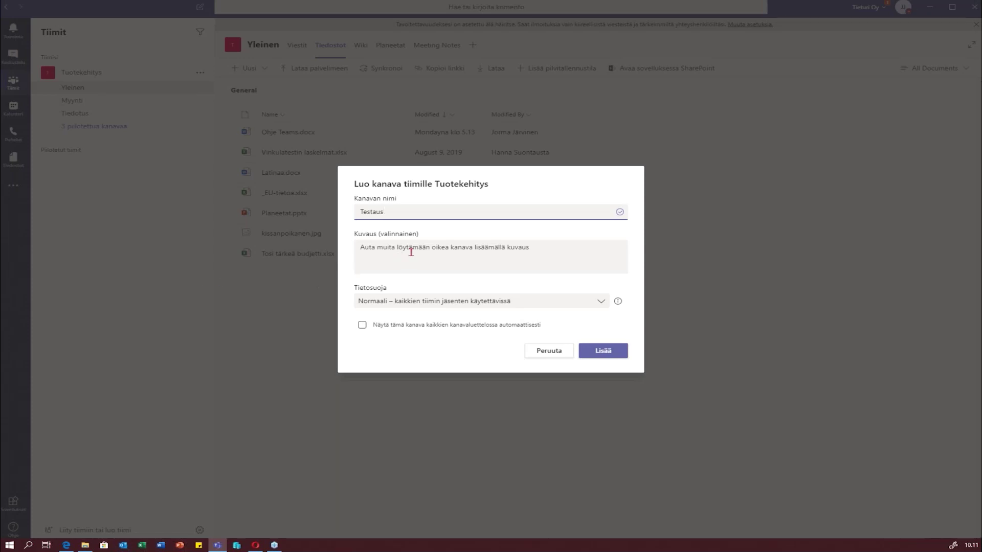
{"action": "left_click", "coordinate": [410, 251]}
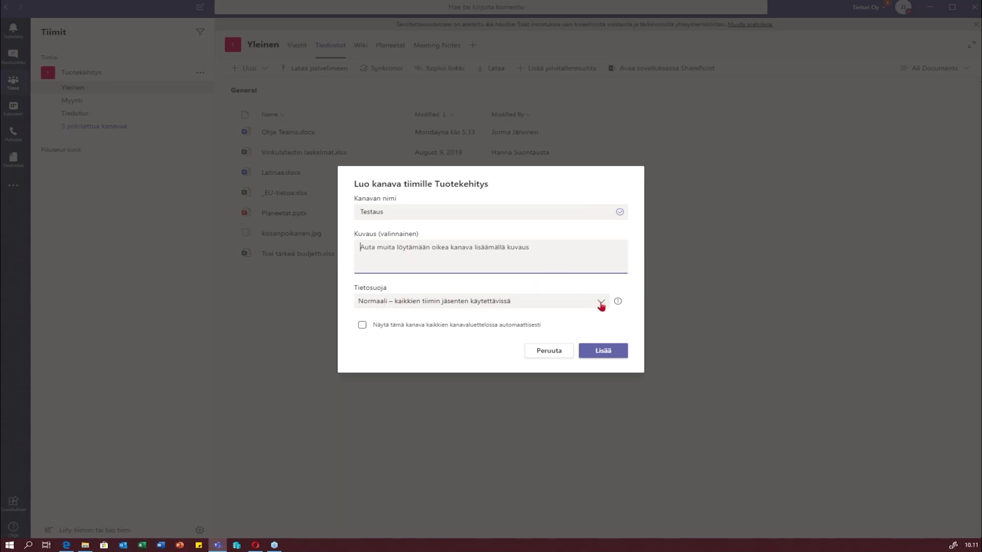
{"action": "left_click", "coordinate": [601, 305]}
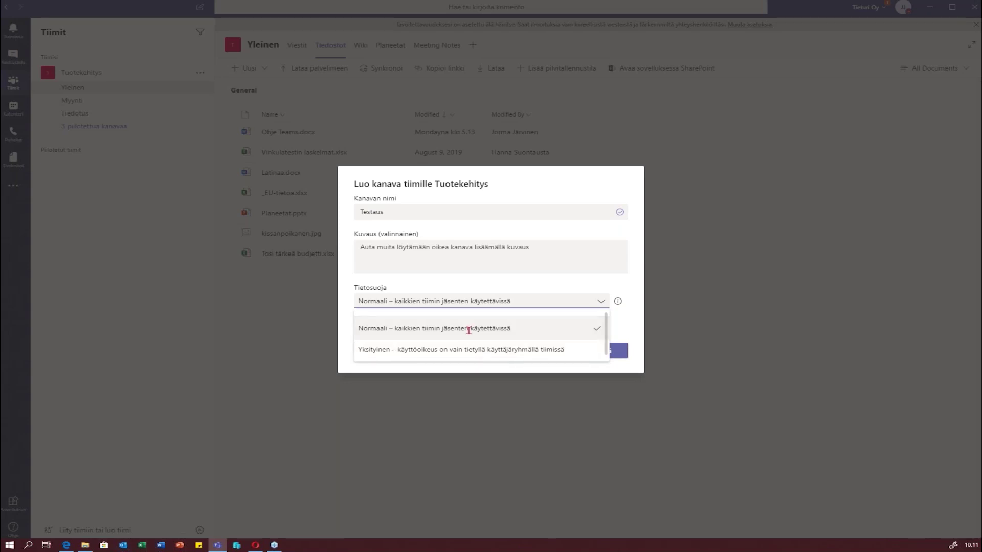
{"action": "left_click", "coordinate": [468, 330]}
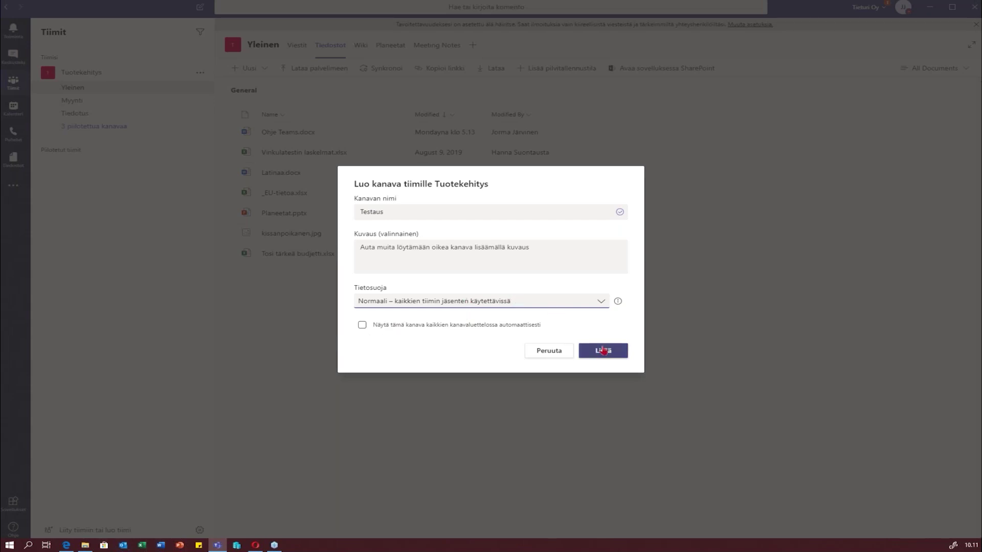
{"action": "left_click", "coordinate": [601, 355]}
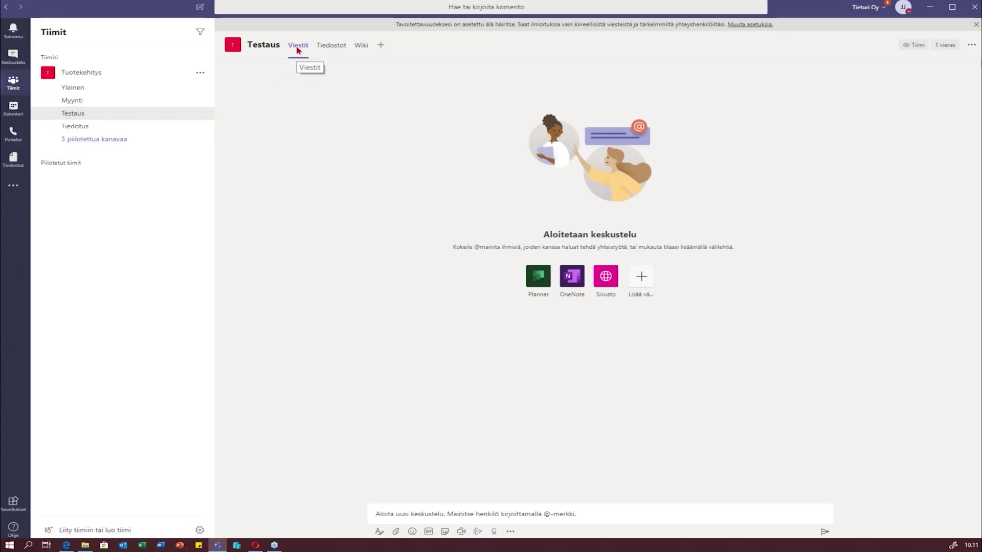
- Start a formatted new conversation in the Testaus channel with the subject "Otsikko on tärkeä"
{"action": "left_click", "coordinate": [412, 510]}
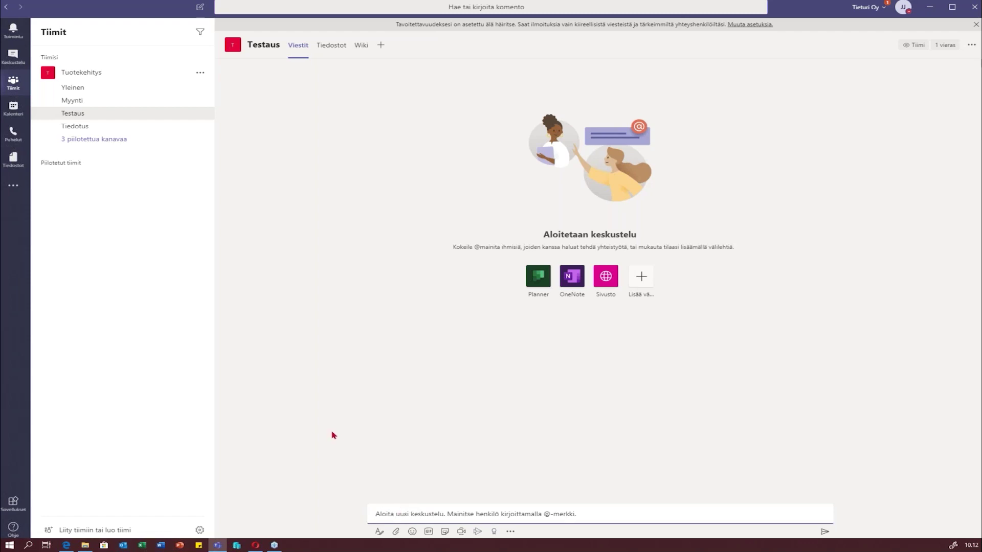
{"action": "left_click", "coordinate": [378, 533]}
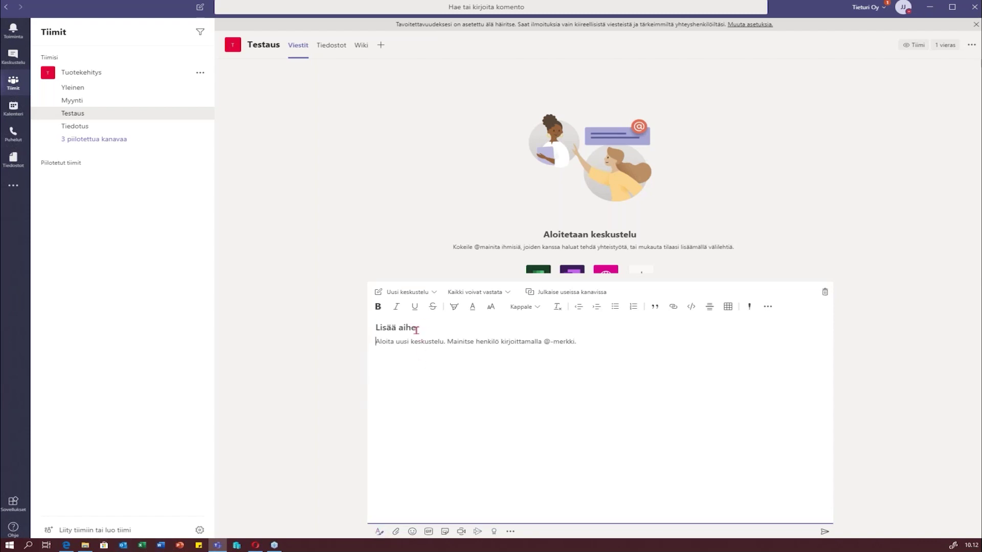
{"action": "left_click", "coordinate": [383, 330]}
{"action": "type", "text": "Otsikko on tärkeä"}
- Review the post's message type and reply permission options without changing them
{"action": "left_click", "coordinate": [434, 293]}
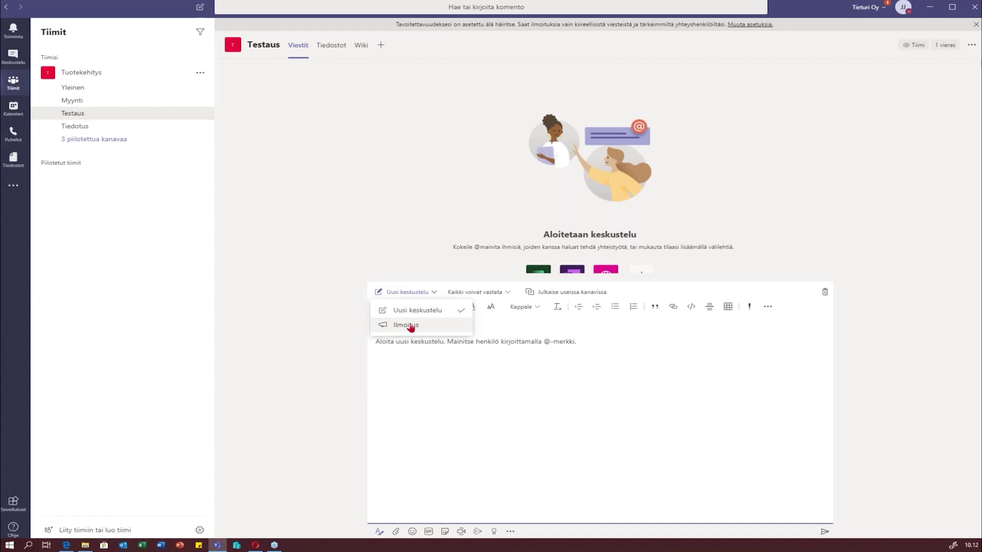
{"action": "left_click", "coordinate": [508, 293]}
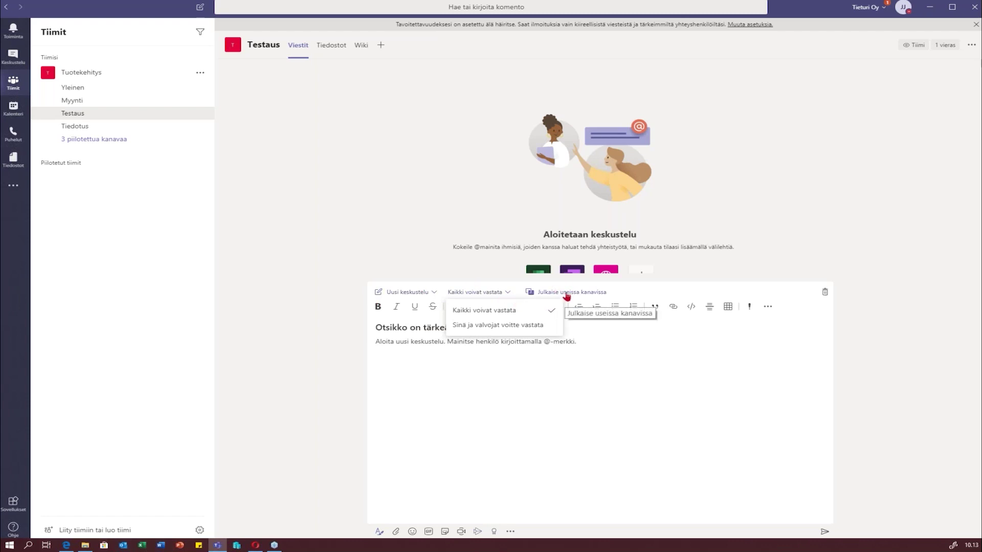
{"action": "left_click", "coordinate": [857, 362]}
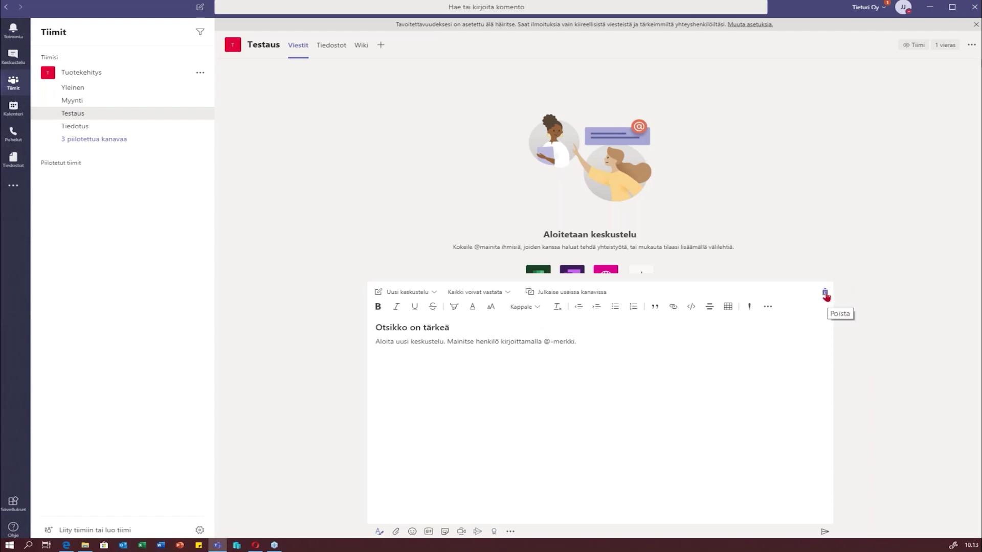
- Write the message body by mentioning the team member suggested for "a", followed by the text "muista kokous maanantaina"
{"action": "left_click", "coordinate": [376, 342]}
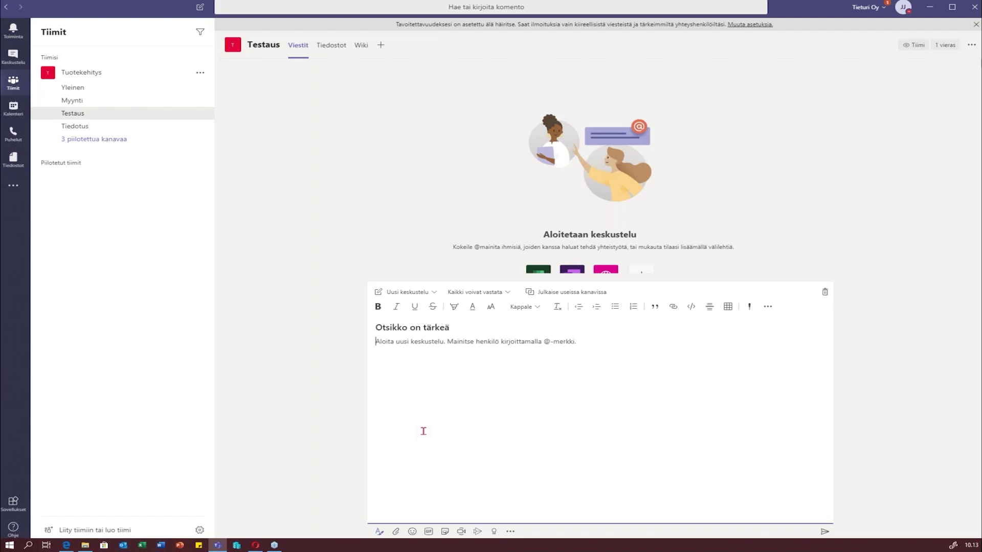
{"action": "type", "text": "@"}
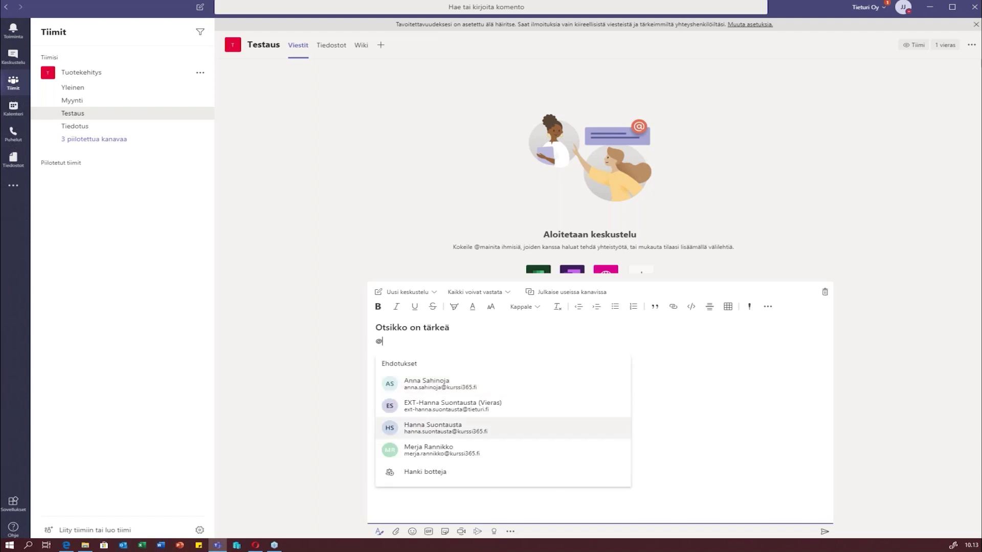
{"action": "type", "text": "a"}
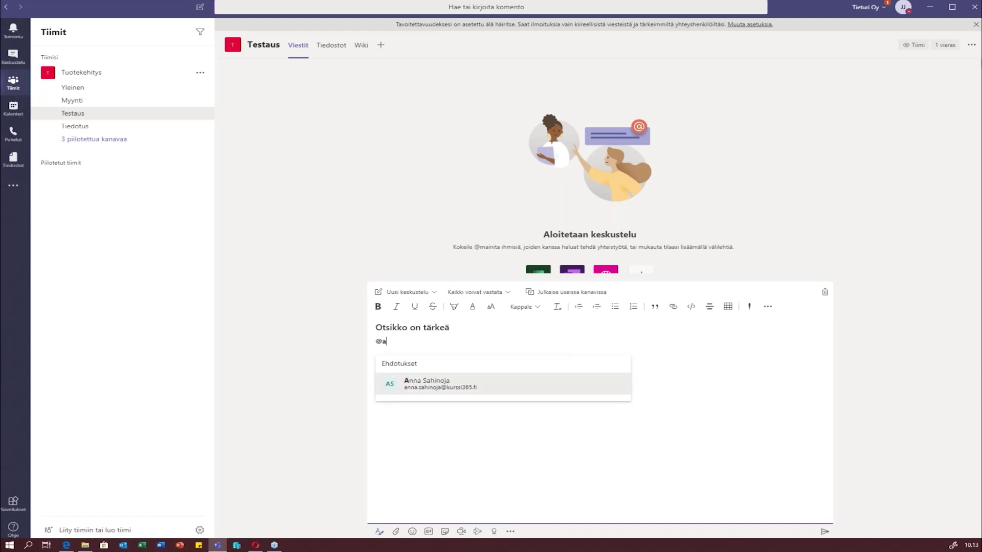
{"action": "left_click", "coordinate": [441, 385]}
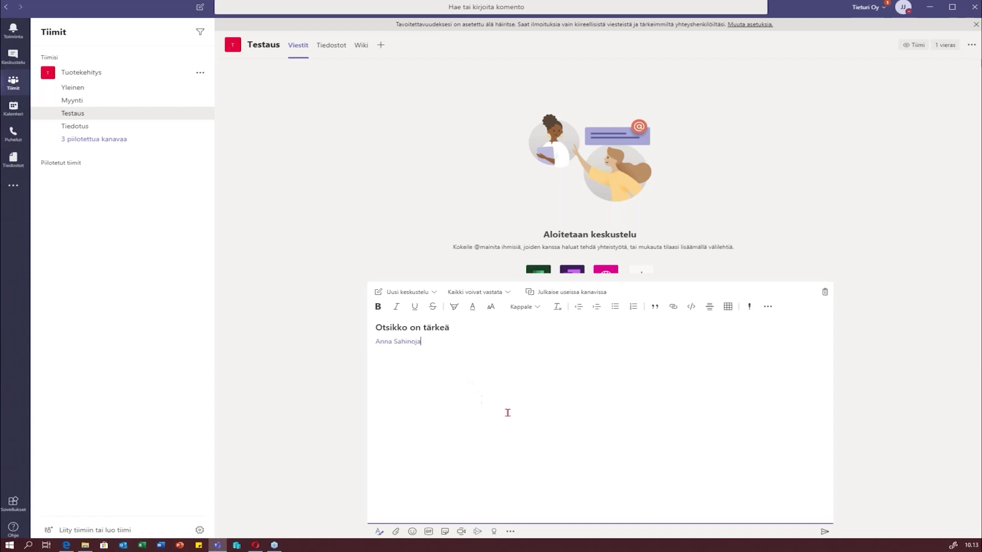
{"action": "type", "text": "muista kokous maanantaina"}
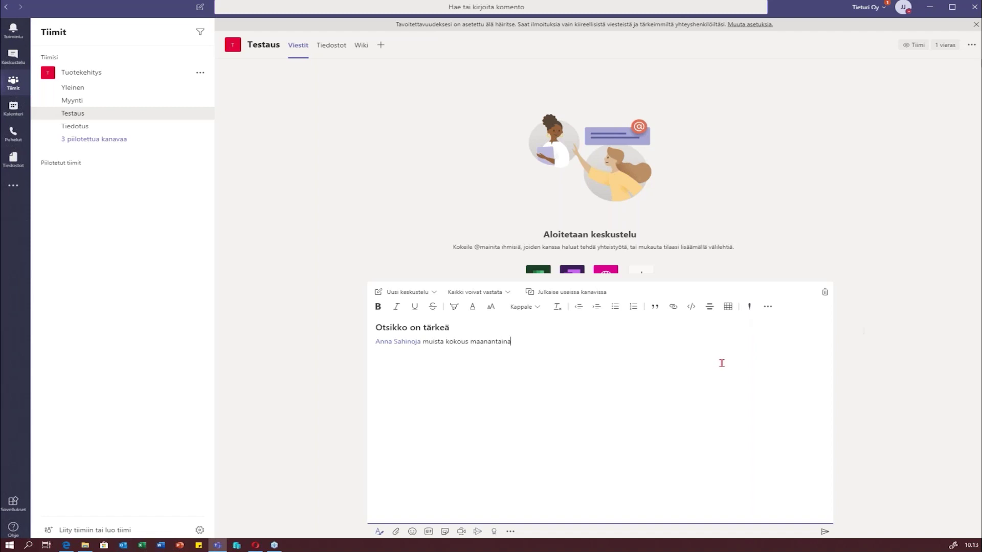
- Review the recent files and the other attachment sources available for the message without attaching anything
{"action": "left_click", "coordinate": [395, 533]}
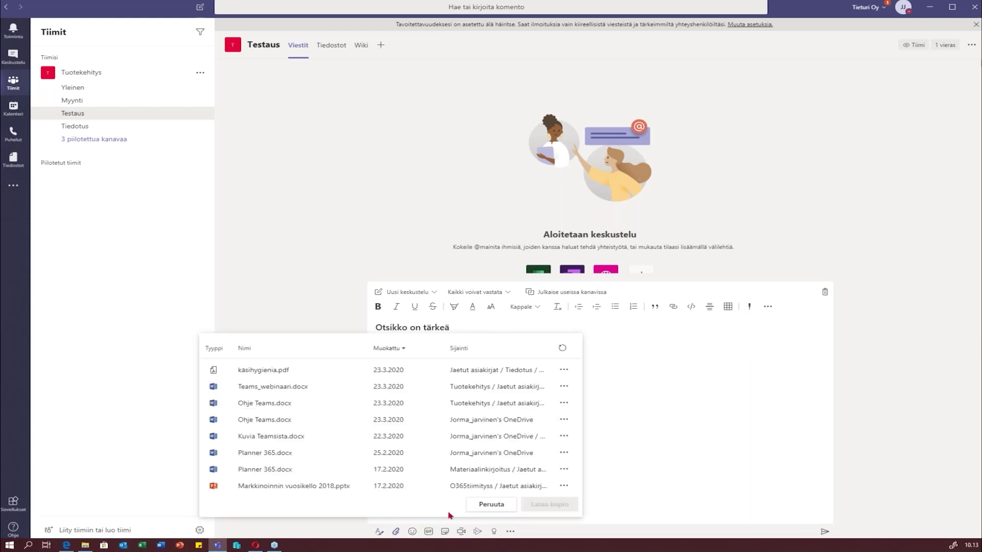
{"action": "left_click", "coordinate": [489, 505]}
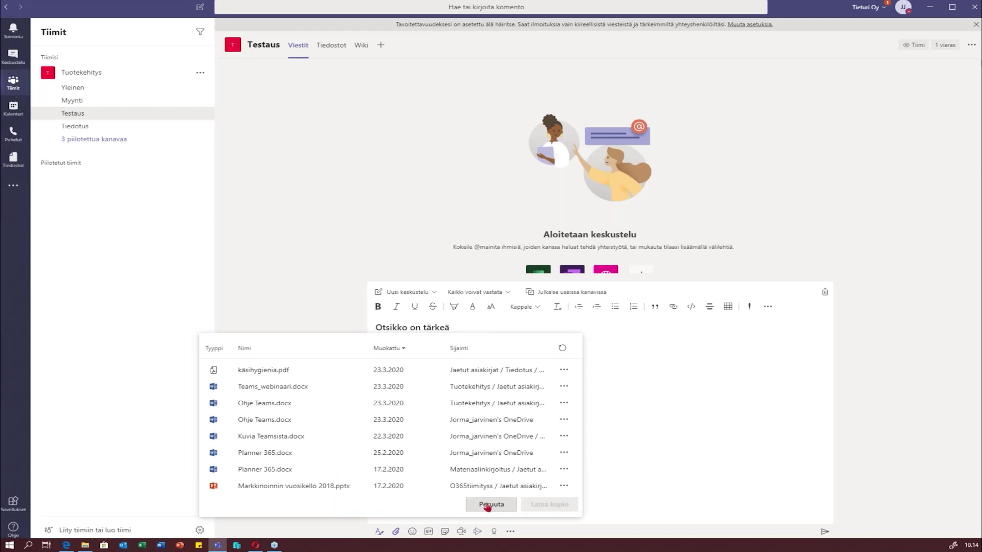
{"action": "left_click", "coordinate": [397, 533]}
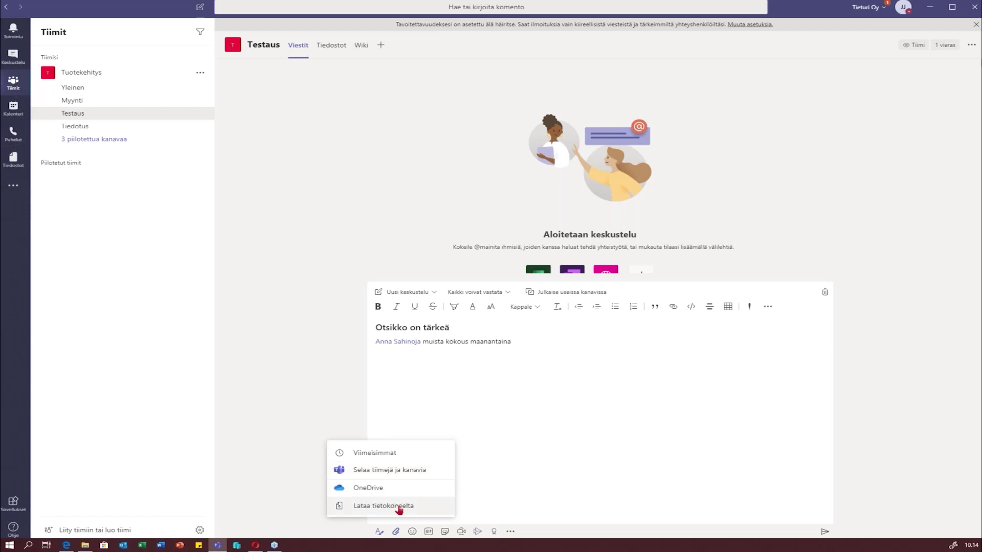
{"action": "left_click", "coordinate": [293, 478]}
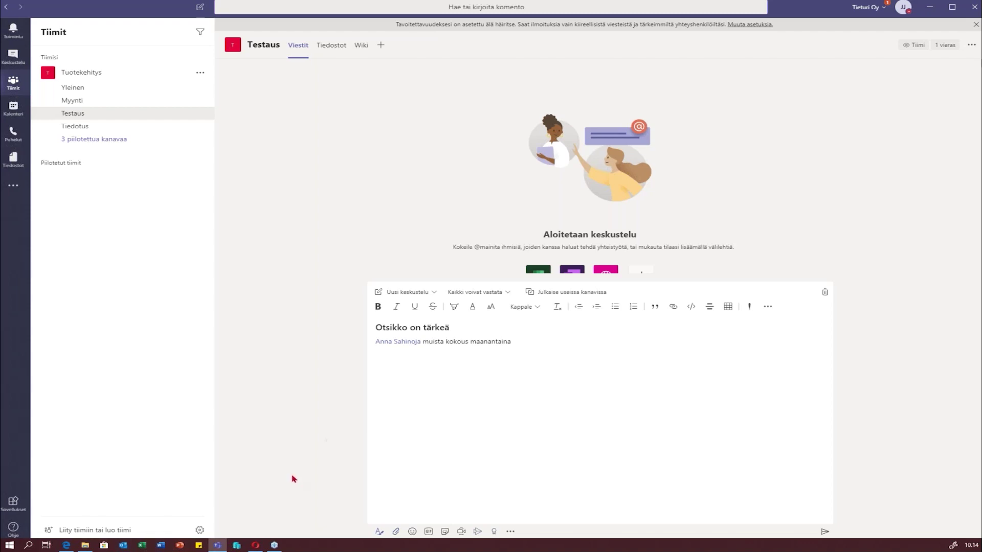
- Look at the GIF picker and the sticker and meme collection without inserting any of them
{"action": "left_click", "coordinate": [427, 532]}
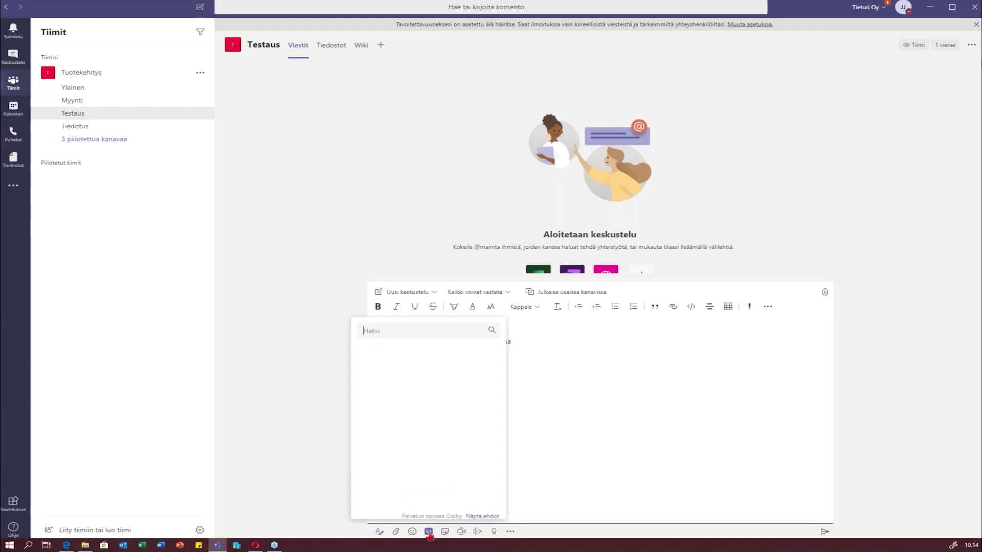
{"action": "left_click", "coordinate": [324, 410]}
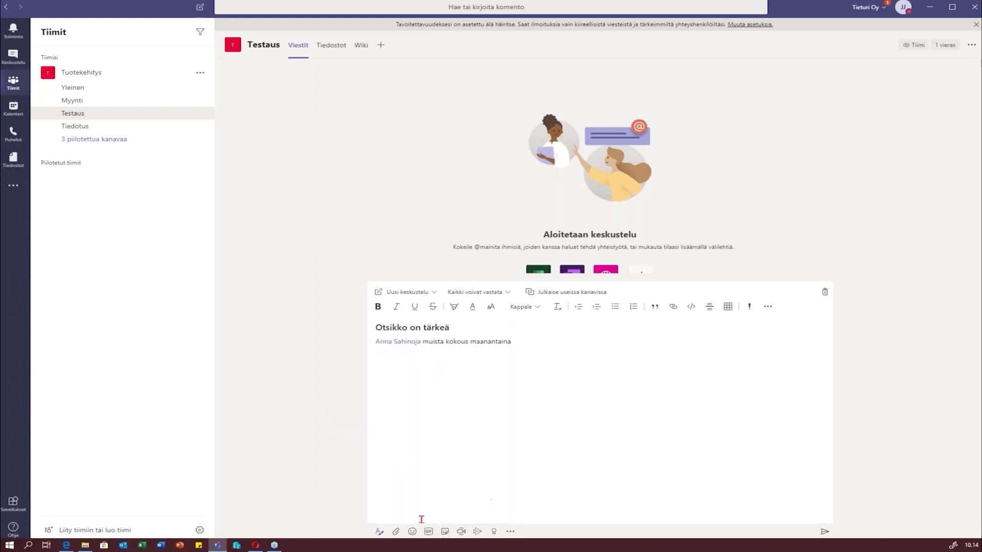
{"action": "left_click", "coordinate": [444, 533]}
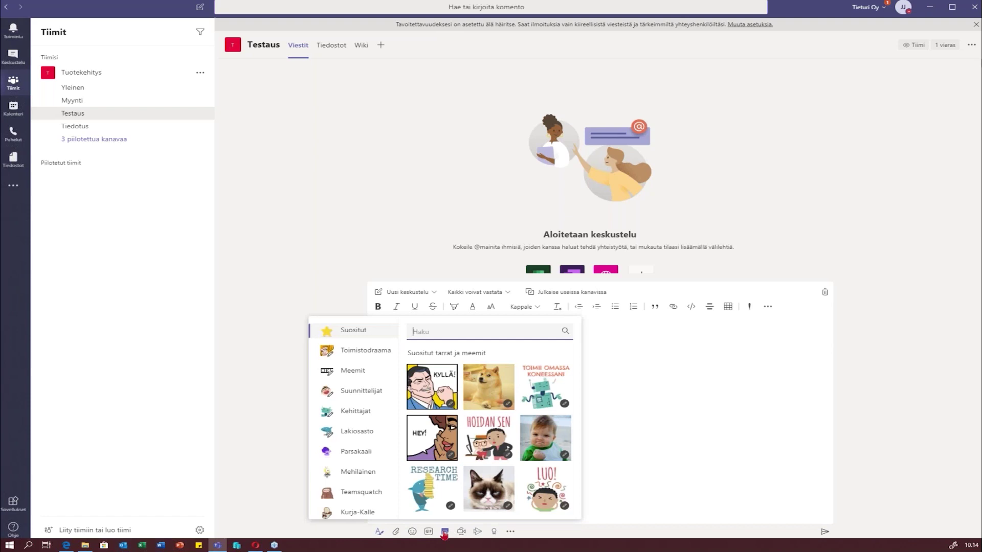
{"action": "left_click", "coordinate": [288, 424]}
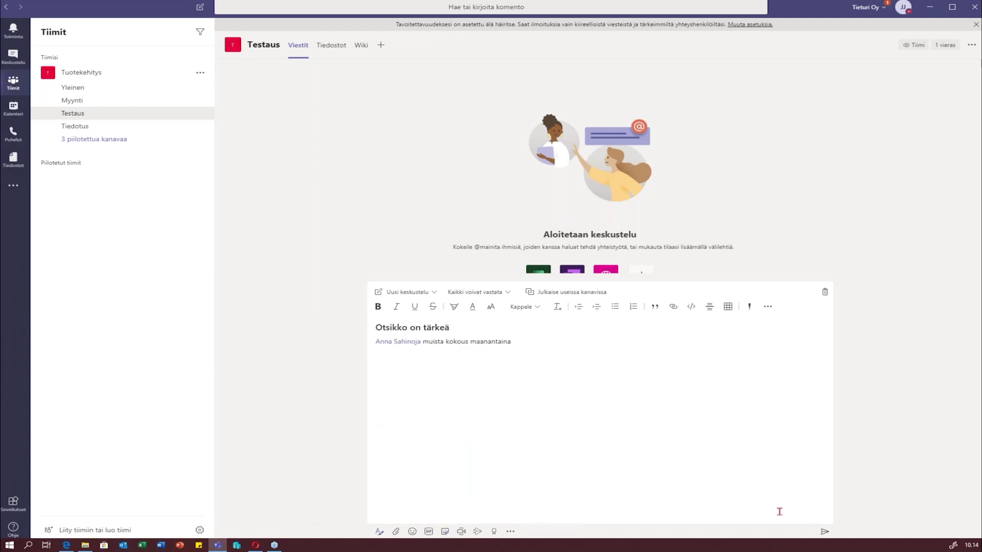
- Post the message in the Testaus channel and view the additional actions available for the post
{"action": "left_click", "coordinate": [824, 532]}
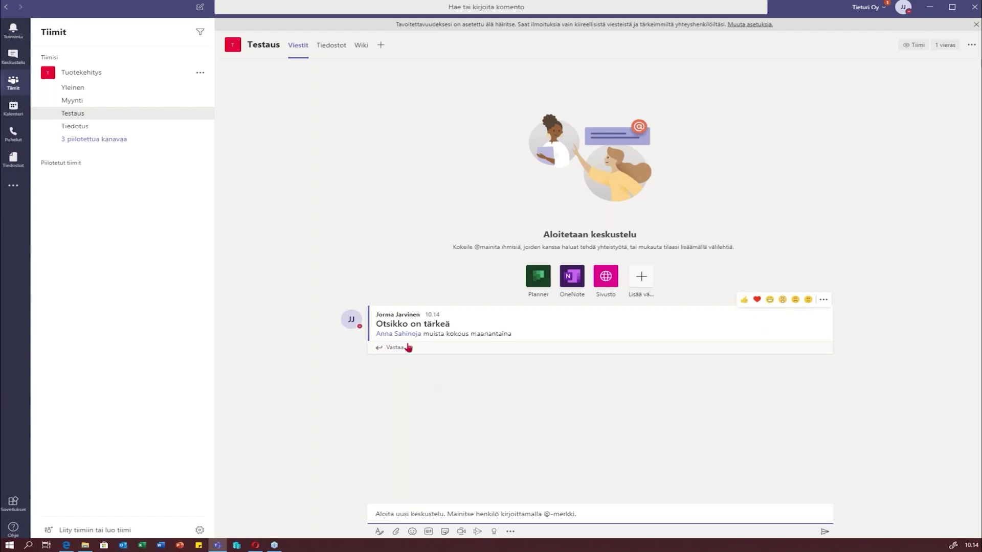
{"action": "mouse_move", "coordinate": [787, 312]}
{"action": "left_click", "coordinate": [823, 302]}
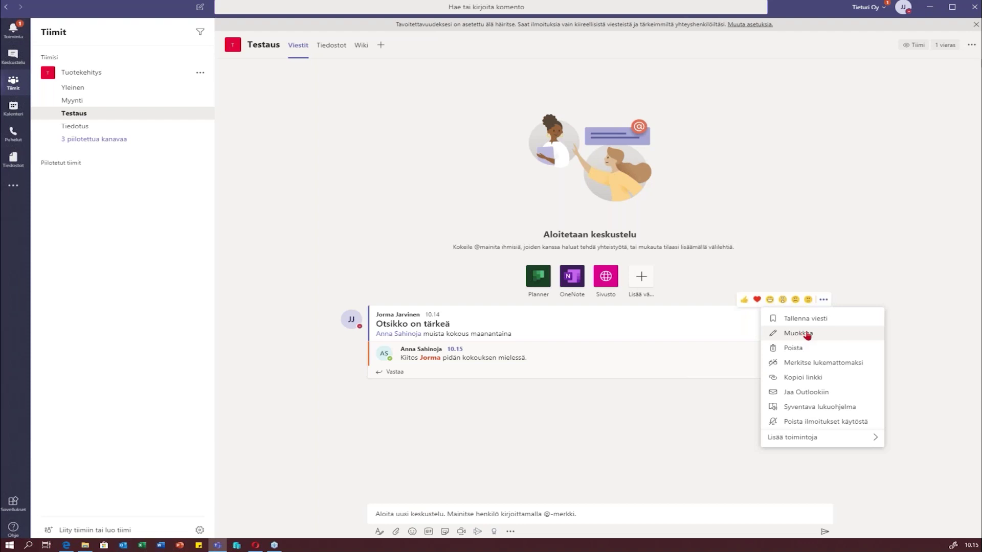
{"action": "left_click", "coordinate": [915, 325]}
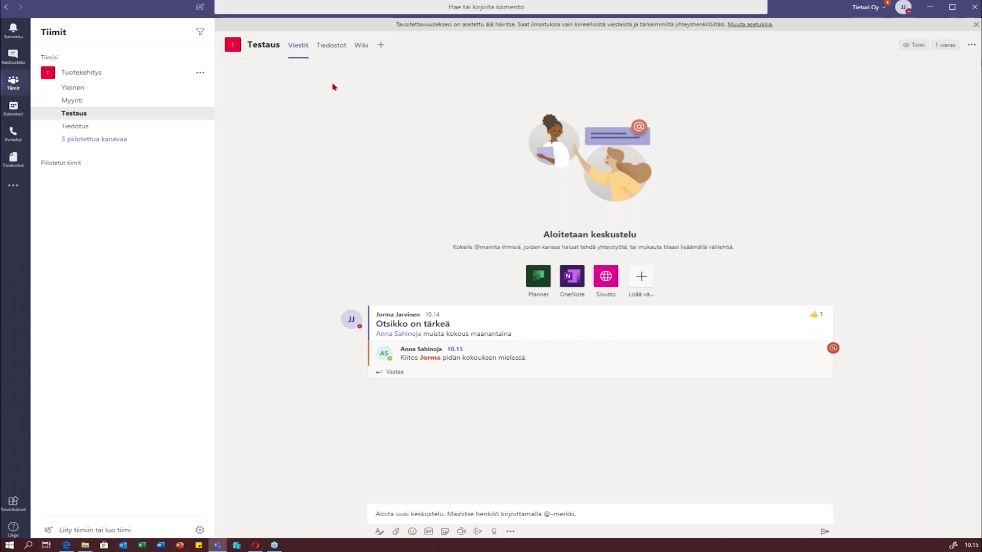
- Create a Word document named "Testi 1" in the Testaus channel's files, enter the text "Testauspöytäkirja", and close it
{"action": "left_click", "coordinate": [330, 47]}
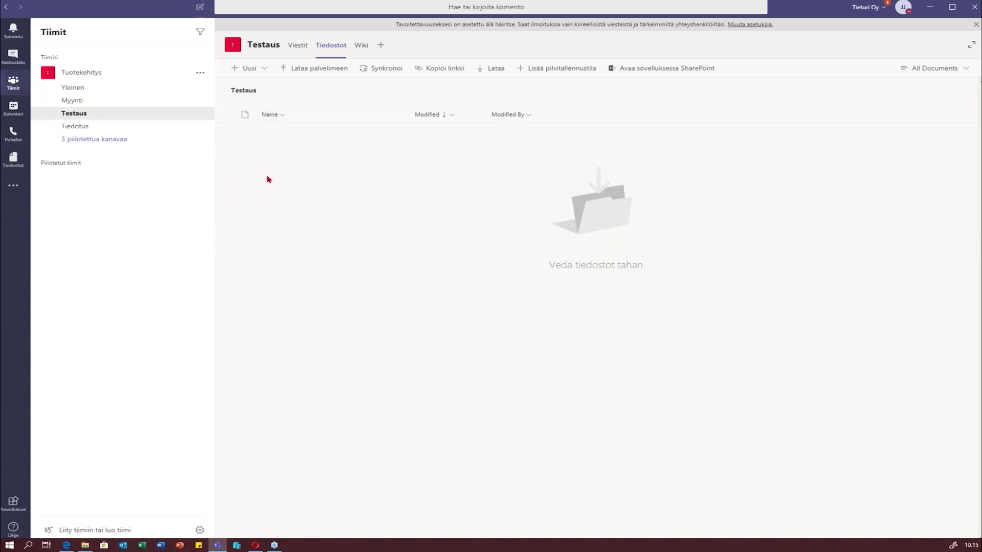
{"action": "left_click", "coordinate": [265, 69]}
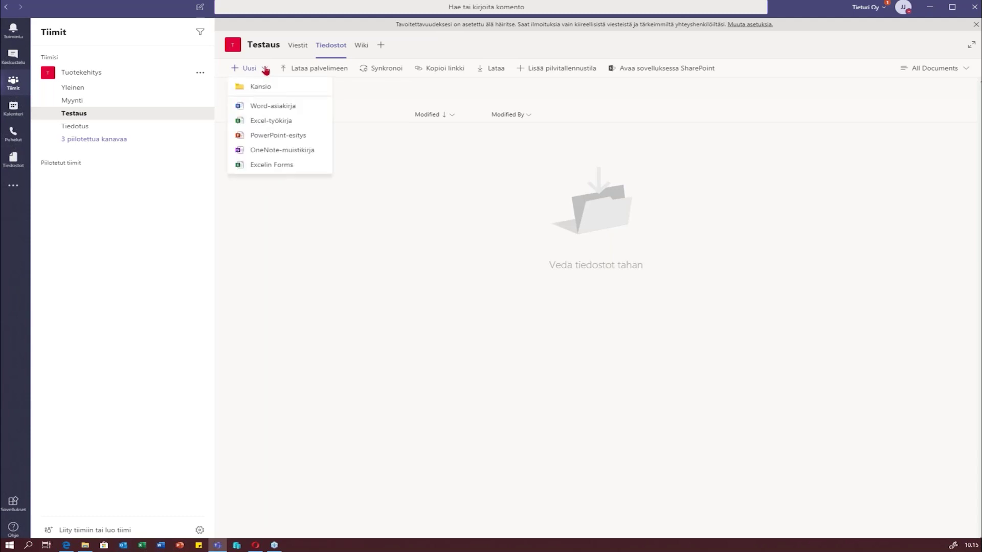
{"action": "left_click", "coordinate": [298, 108]}
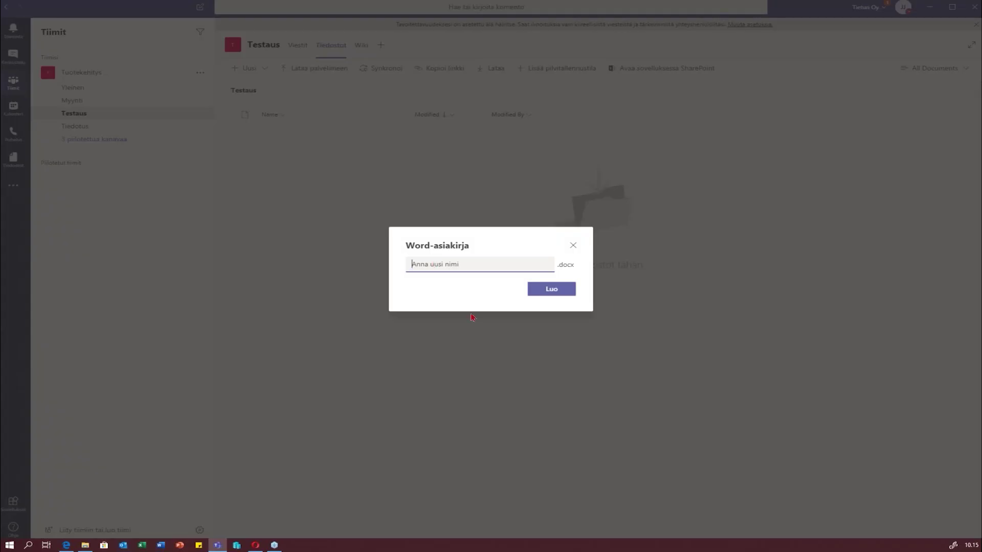
{"action": "type", "text": "Testi 1"}
{"action": "left_click", "coordinate": [556, 291]}
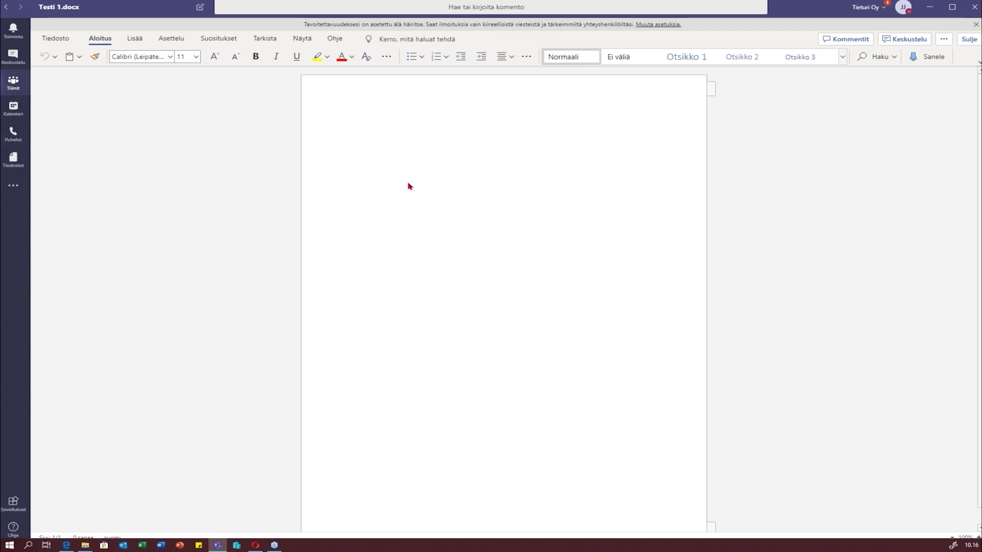
{"action": "type", "text": "Testauspöytäkirja"}
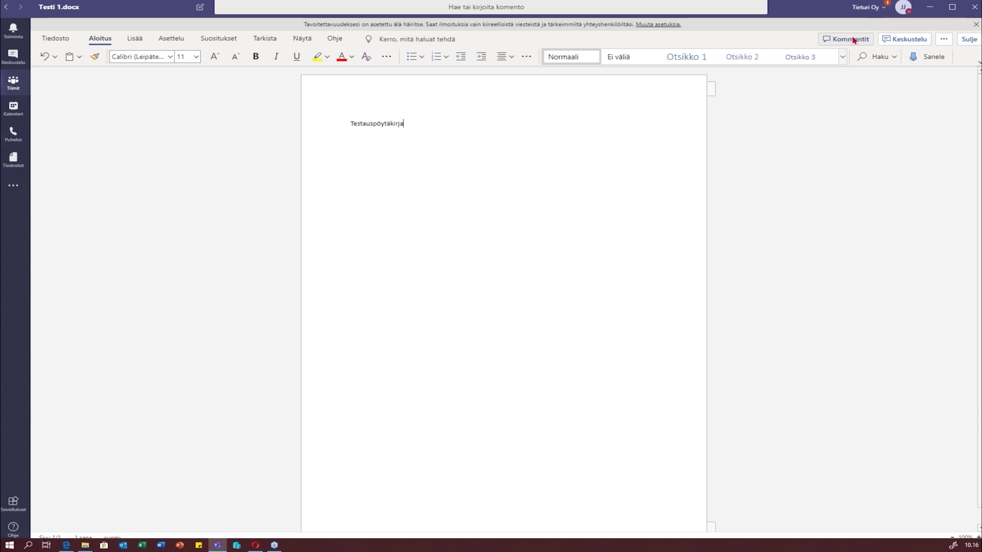
{"action": "left_click", "coordinate": [966, 41]}
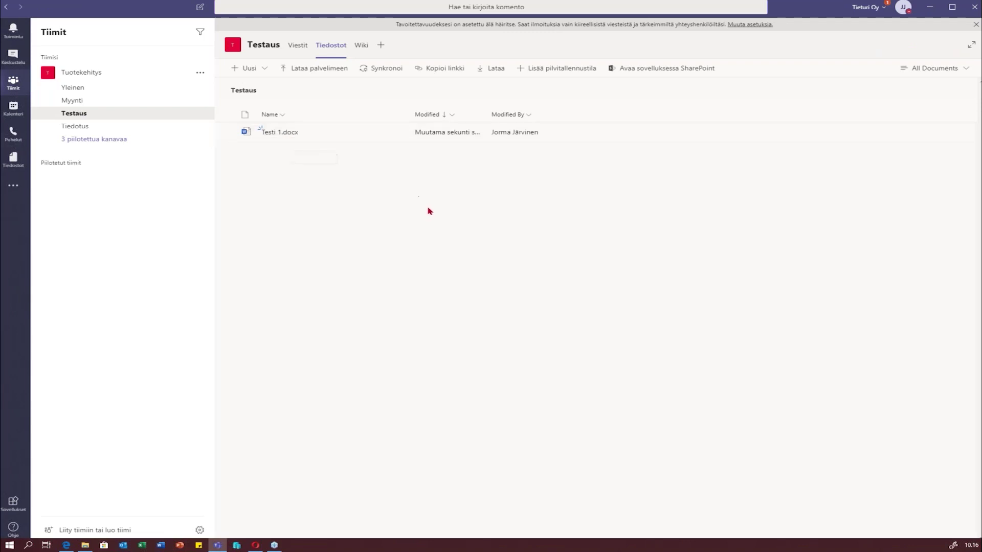
- Reopen Testi 1.docx from the channel's files and view its comments
{"action": "left_click", "coordinate": [278, 132]}
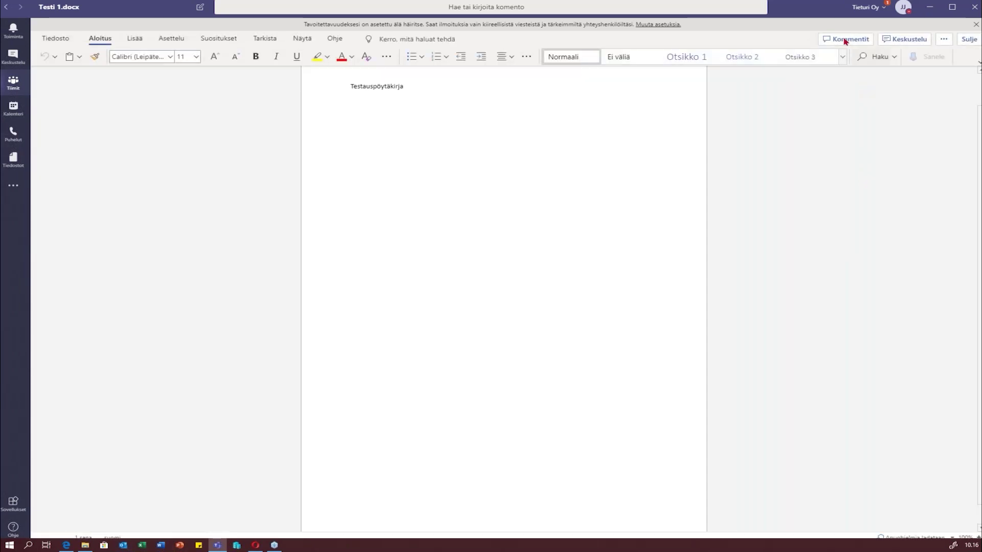
{"action": "left_click", "coordinate": [845, 40]}
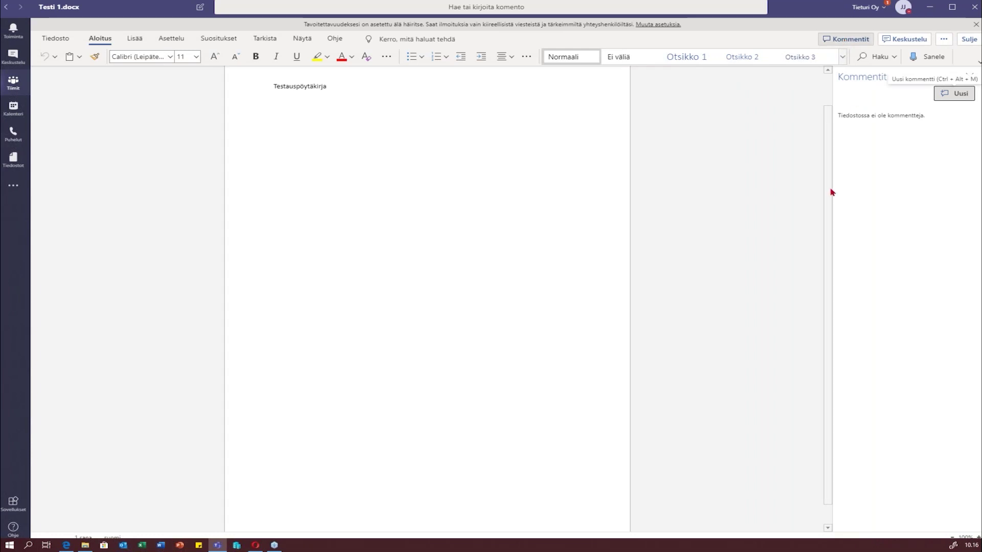
{"action": "left_click", "coordinate": [857, 41]}
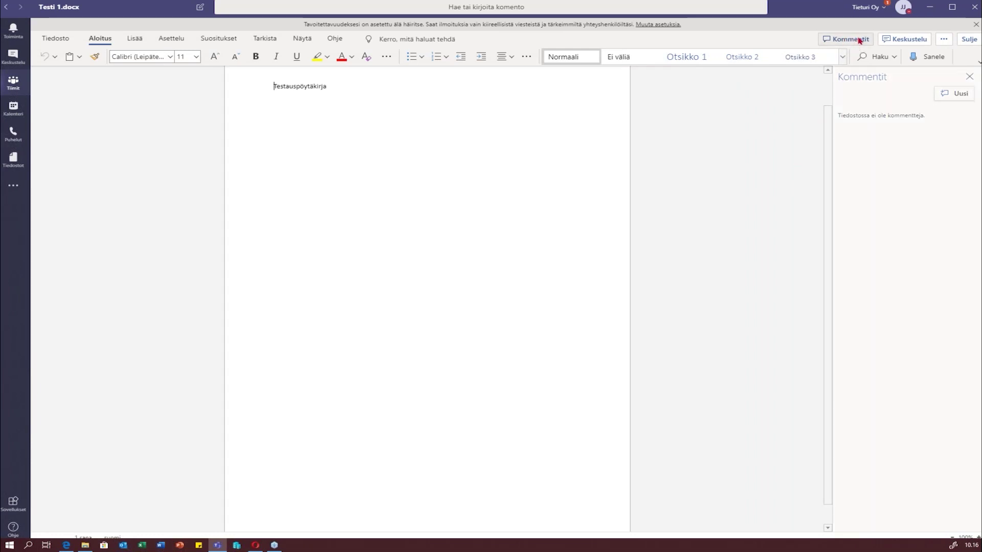
- Start a conversation alongside Testi 1.docx by sending the message "Onko kohta 1 sopiva"
{"action": "left_click", "coordinate": [903, 41]}
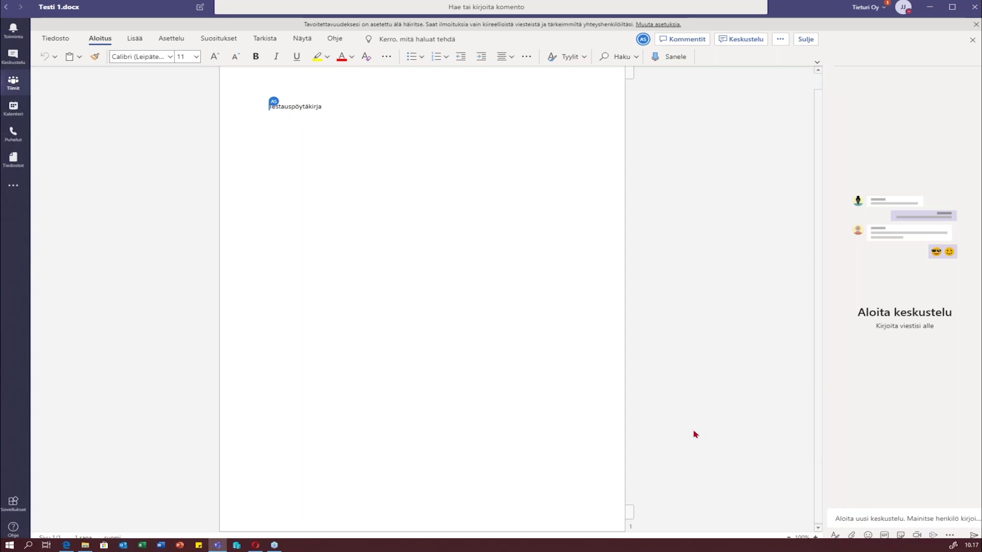
{"action": "type", "text": "Onko "}
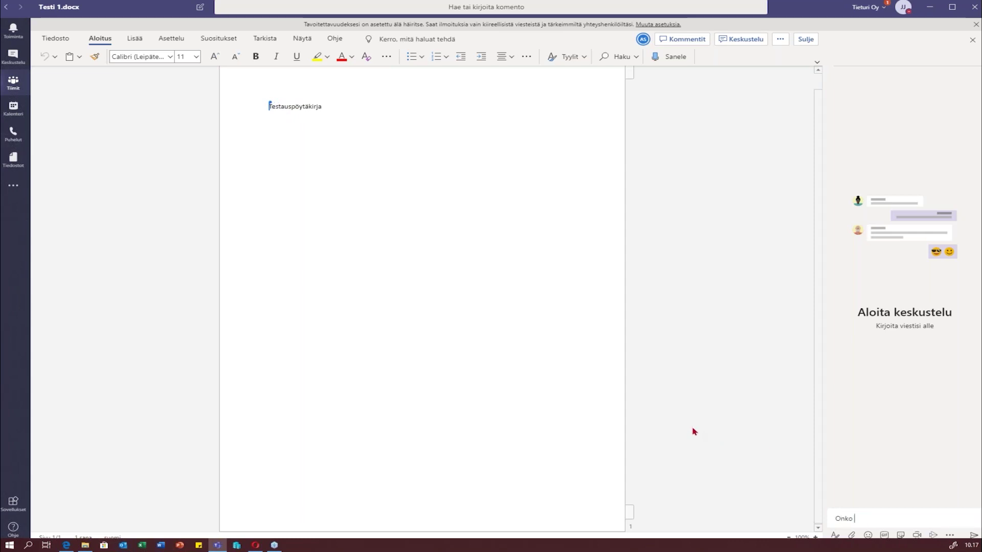
{"action": "type", "text": "kohta"}
{"action": "type", "text": " 1"}
{"action": "type", "text": " valmis"}
{"action": "key", "text": "Return"}
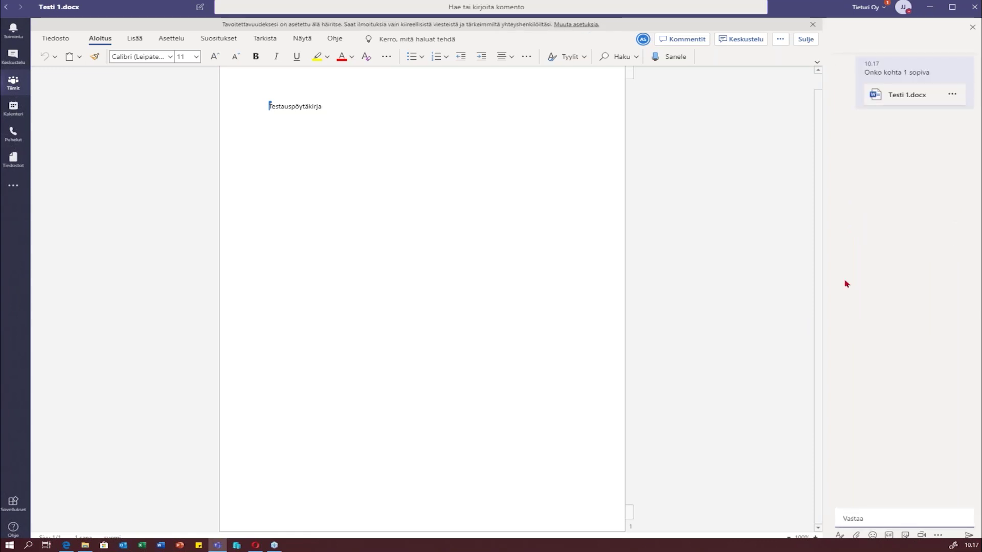